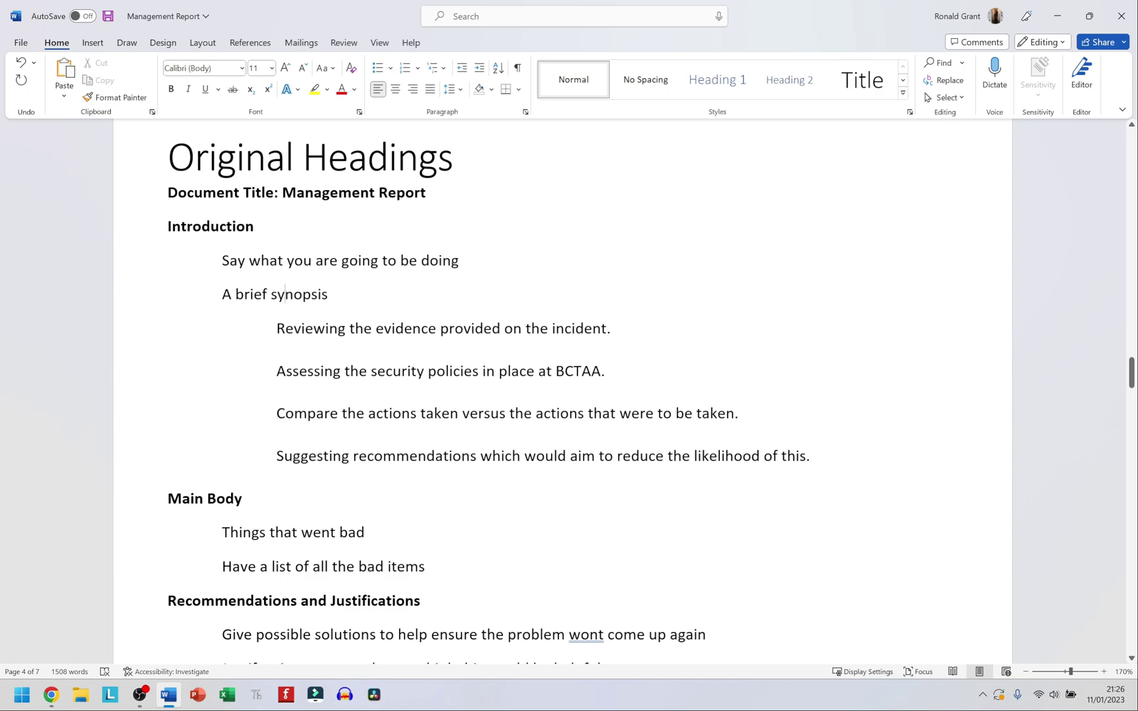
Delete the "Original Headings" line and remove the "Document Title:" prefix from the Management Report heading.
triple_click(368, 158)
key(Delete)
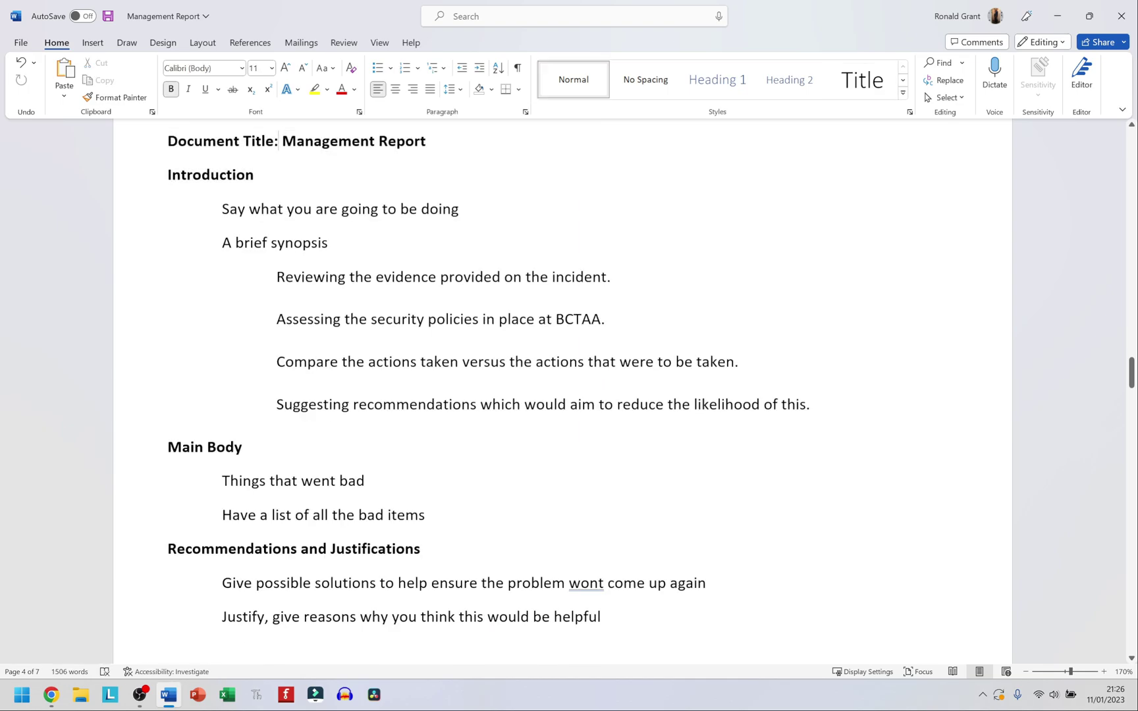
drag(280, 141, 167, 140)
key(Delete)
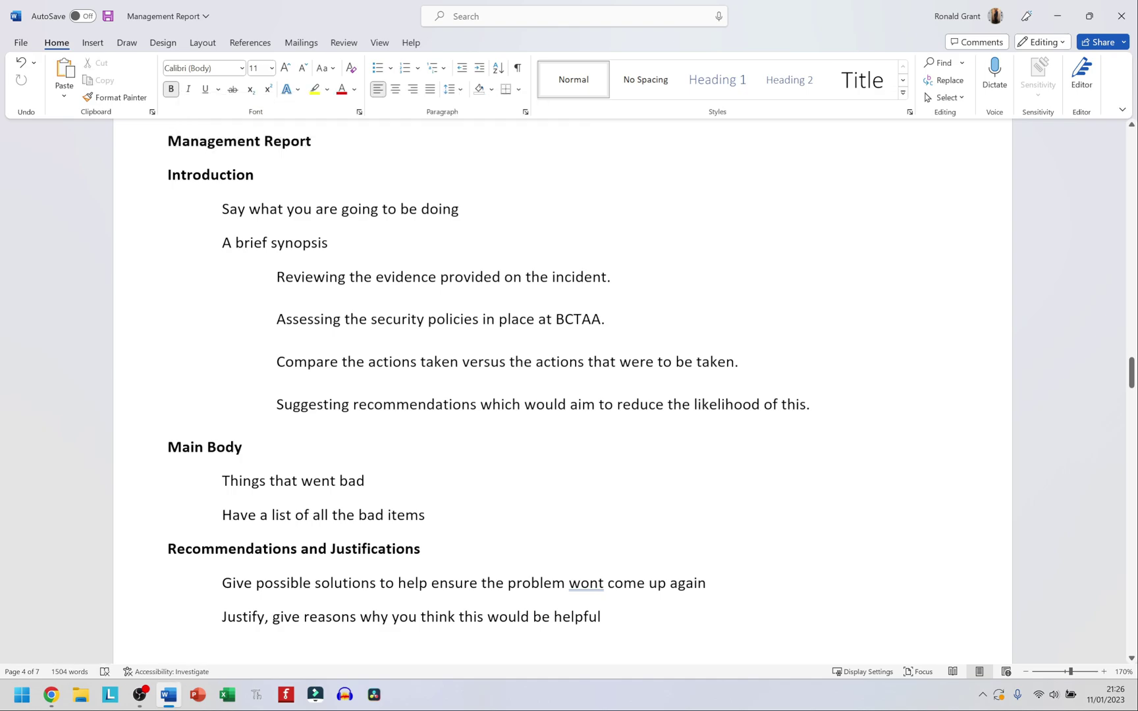
Review the Management Report title and the outline points under the Introduction heading.
triple_click(289, 141)
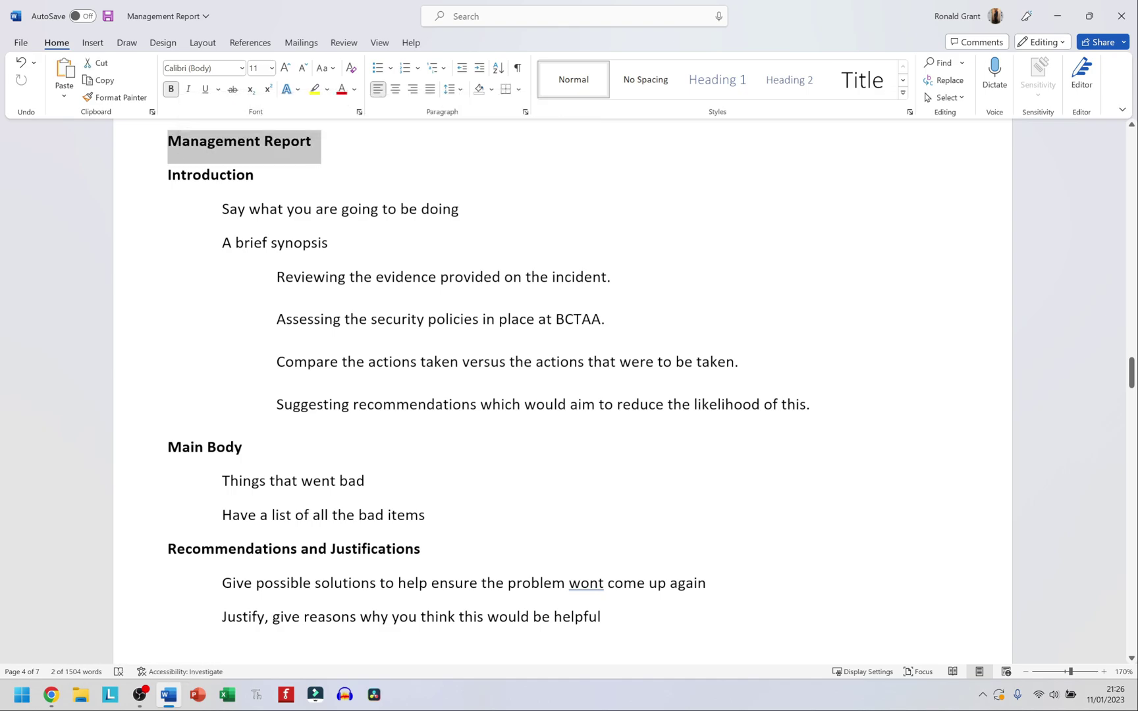
scroll(488, 395, up, 1)
scroll(487, 395, down, 1)
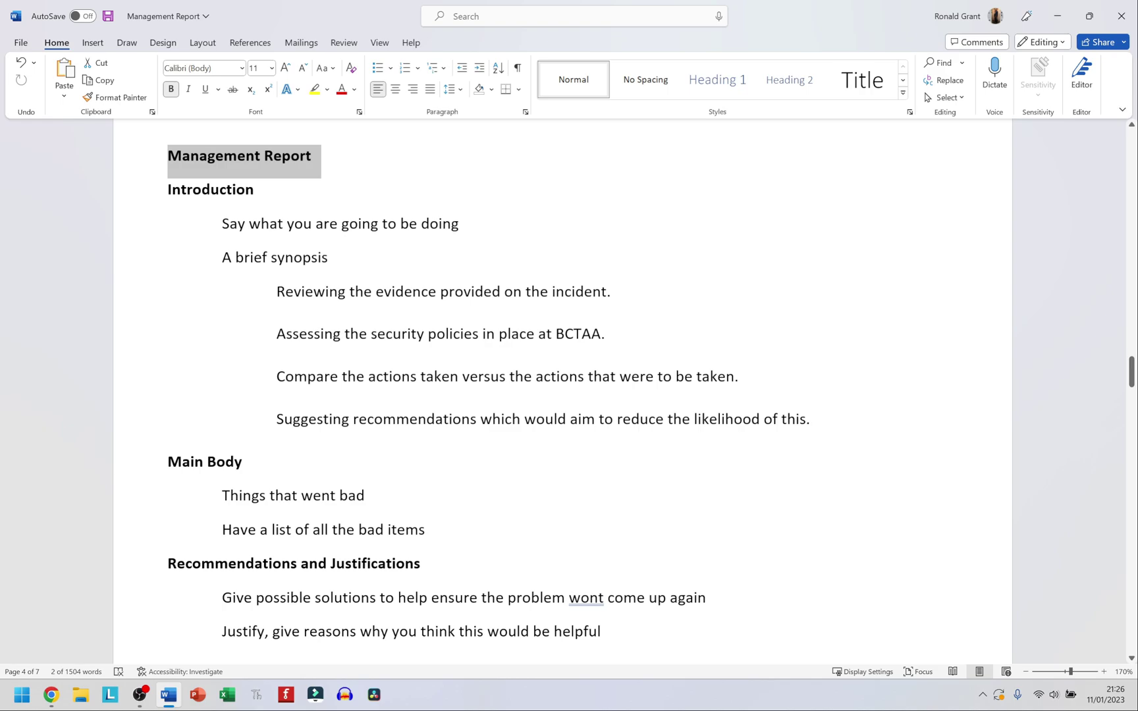
click(254, 189)
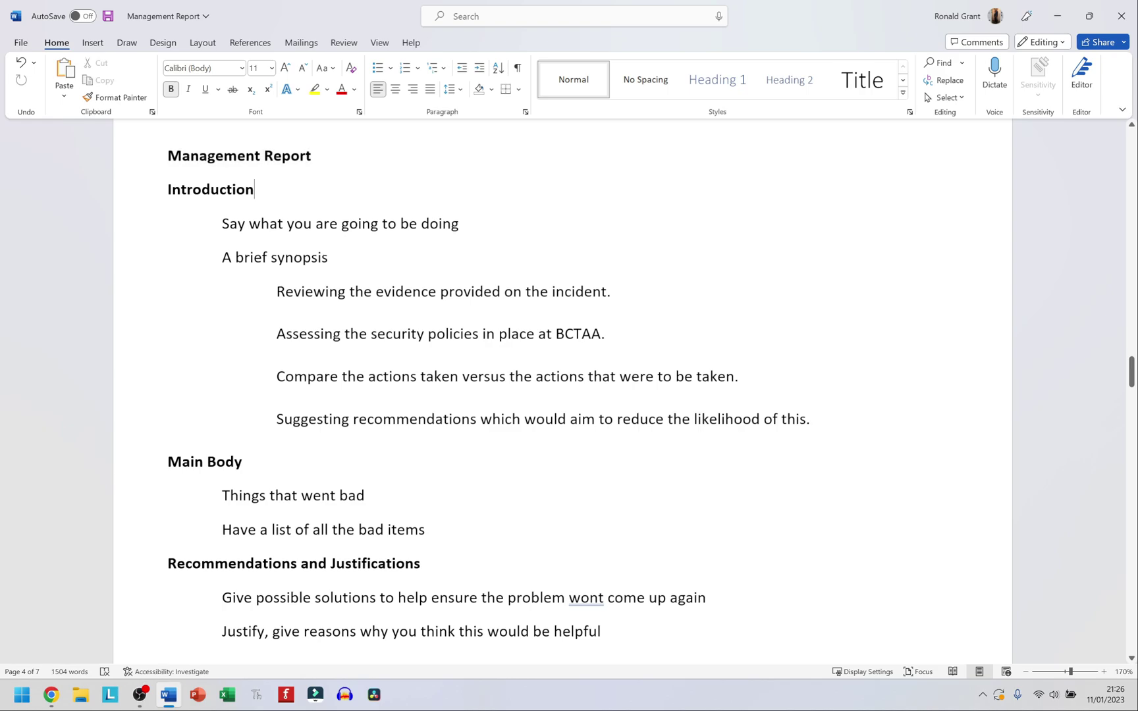
drag(816, 425, 220, 223)
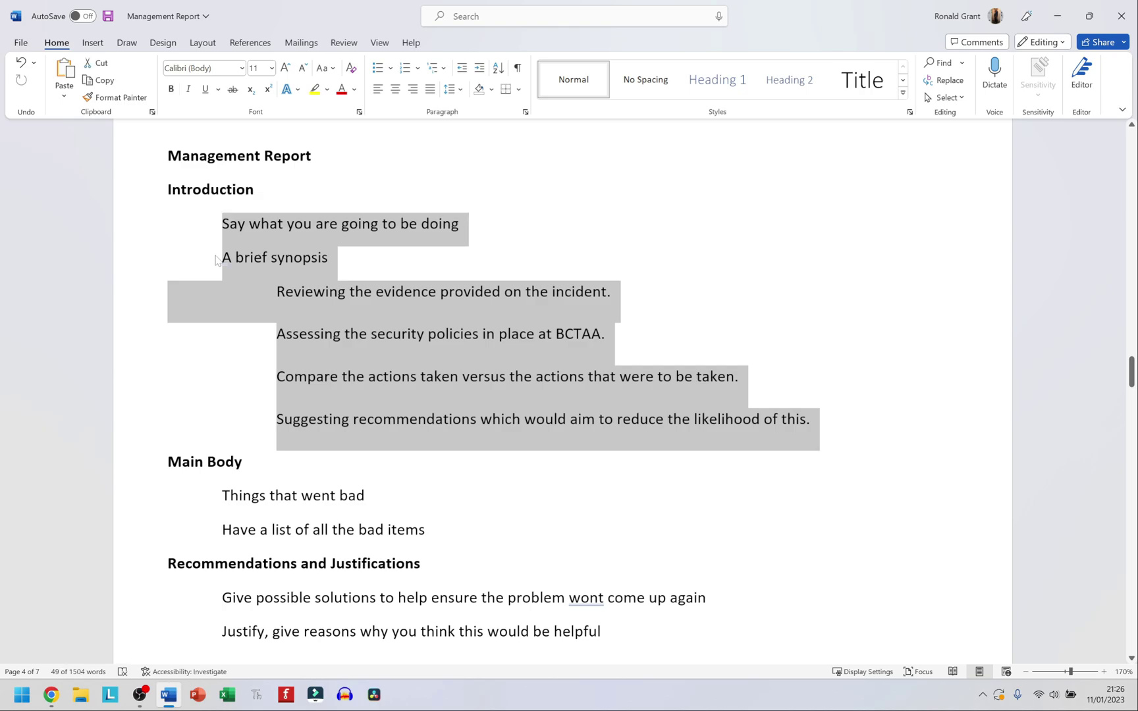
click(216, 259)
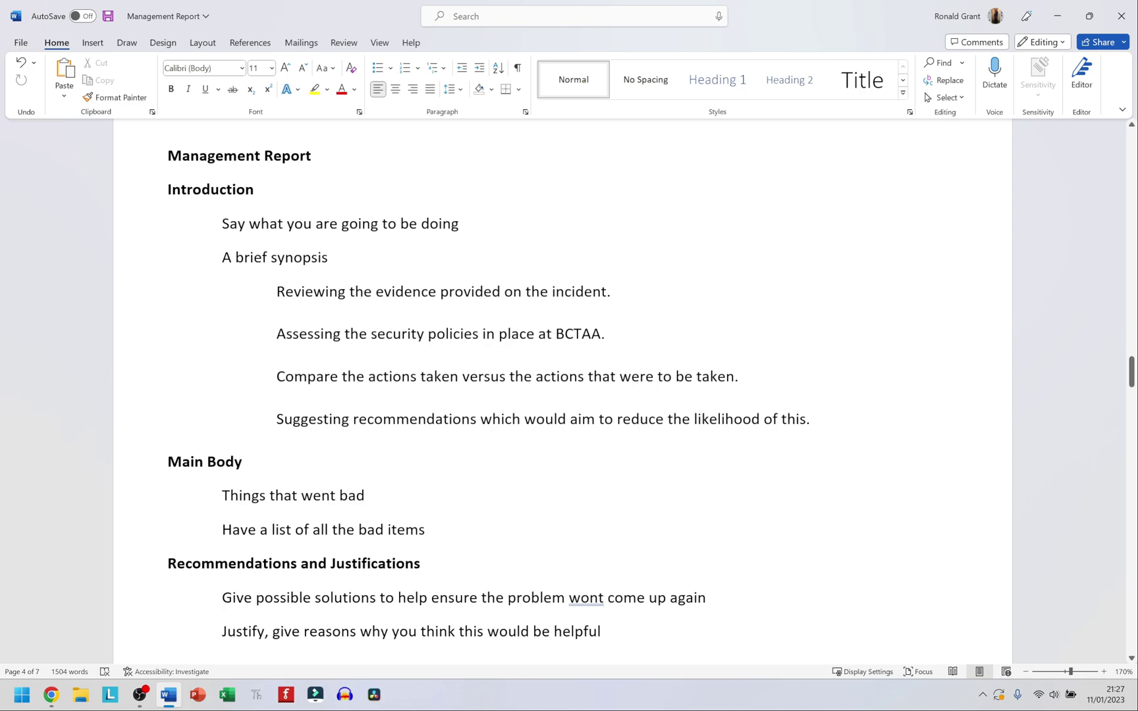
Add the indented line "Justify why that was recommended." after the last point of the Introduction's synopsis.
click(810, 419)
key(Return)
key(Tab)
text(Justify why that was recommended.)
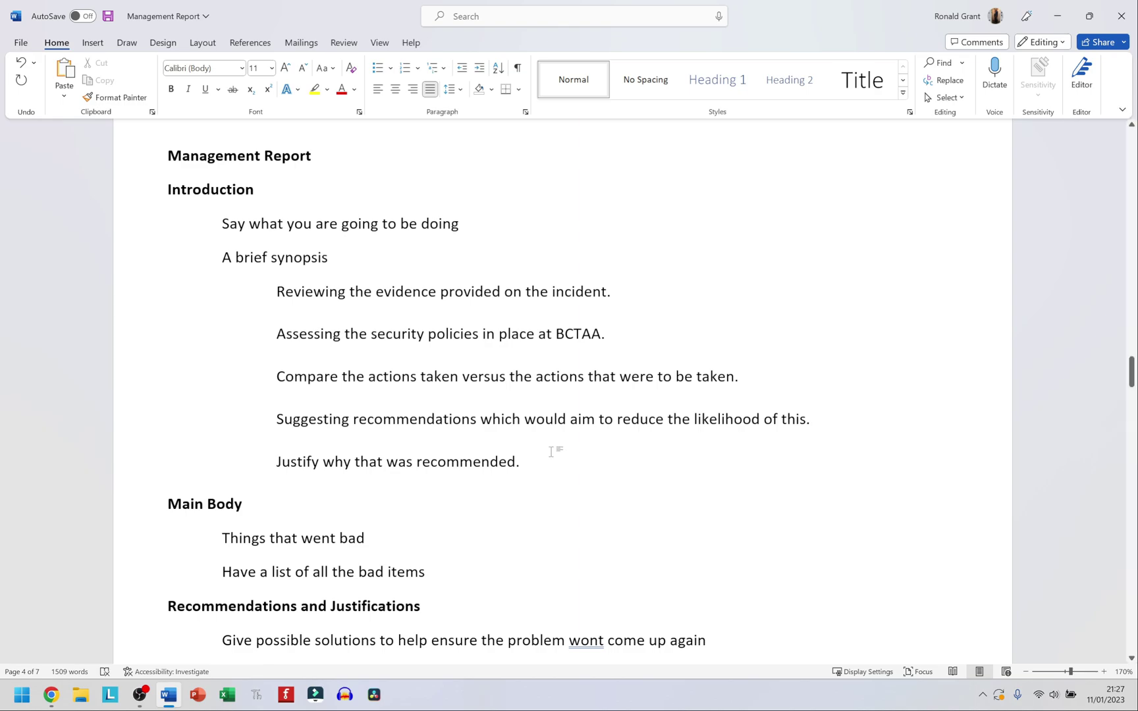
Read through the outline points under the Main Body and the Recommendations and Justifications headings.
scroll(569, 388, down, 2)
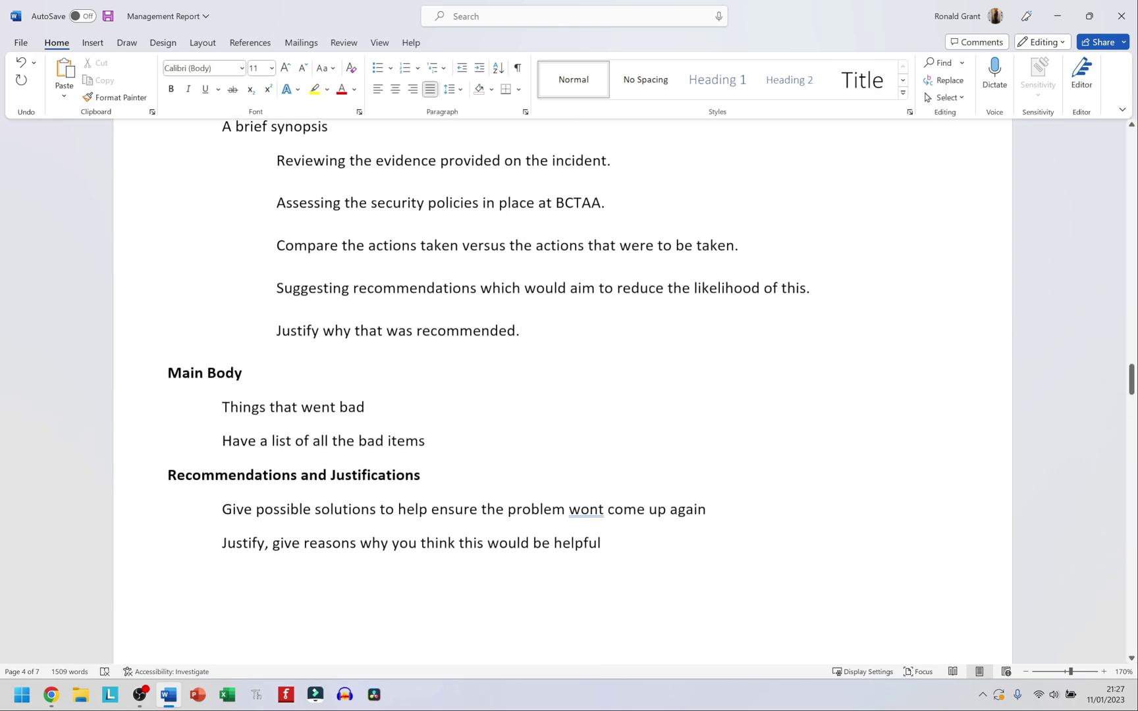
drag(222, 407, 364, 407)
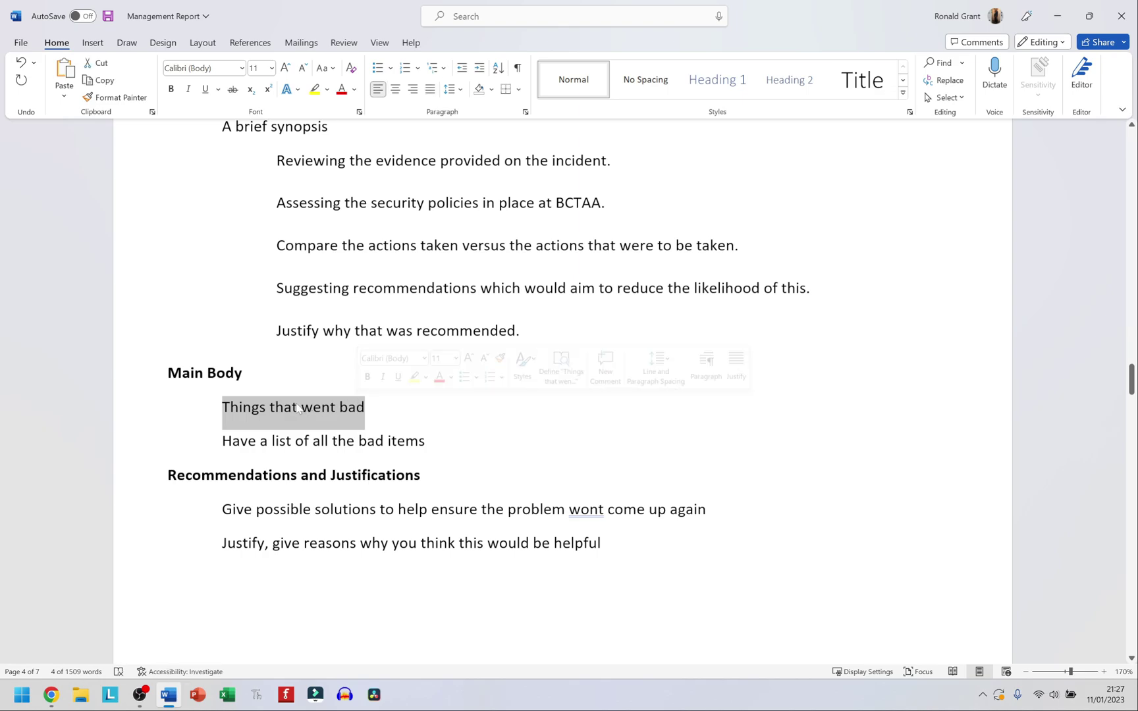
key(Right)
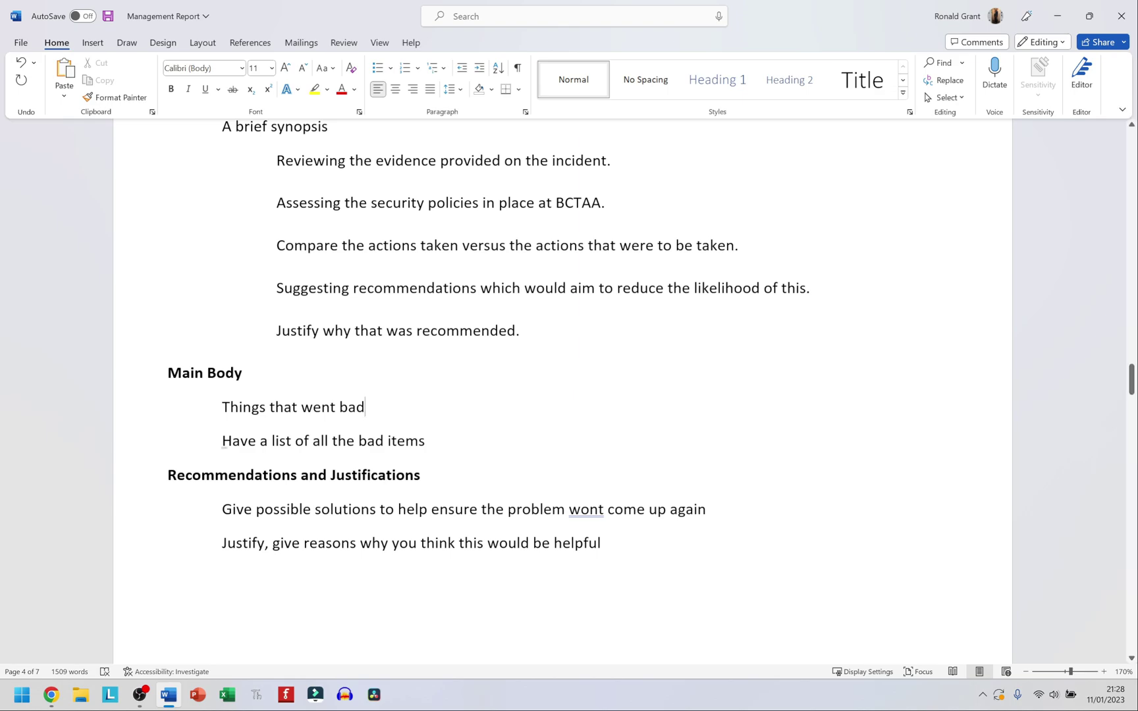
scroll(488, 332, down, 1)
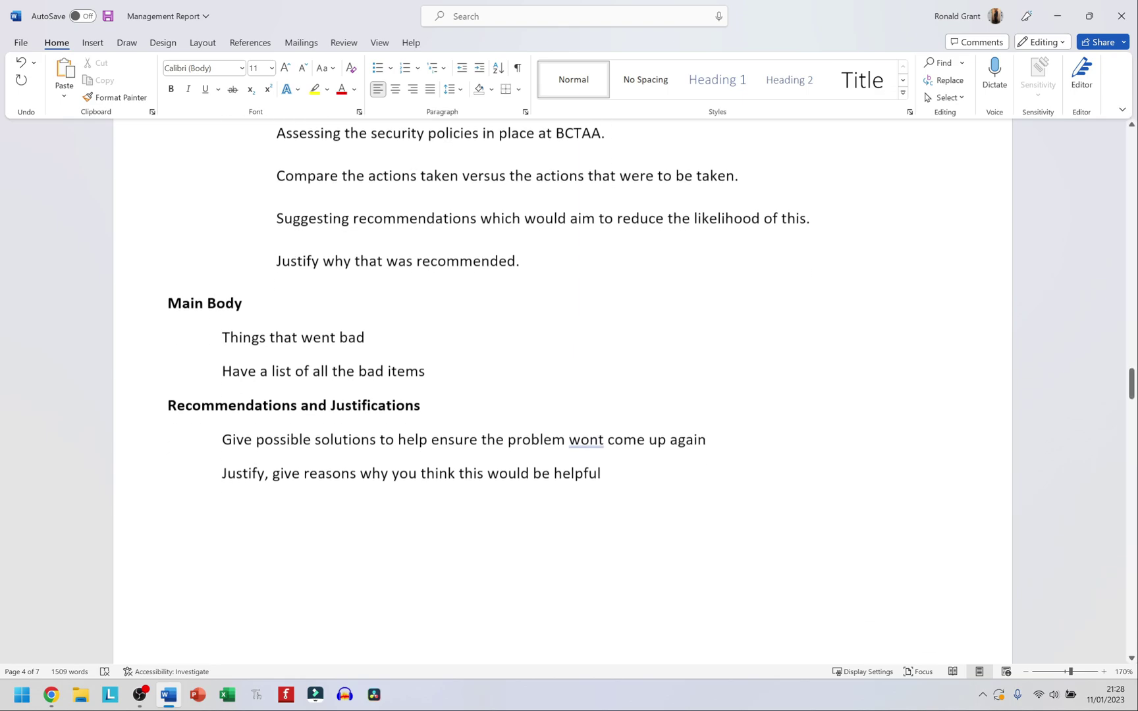
drag(426, 371, 222, 337)
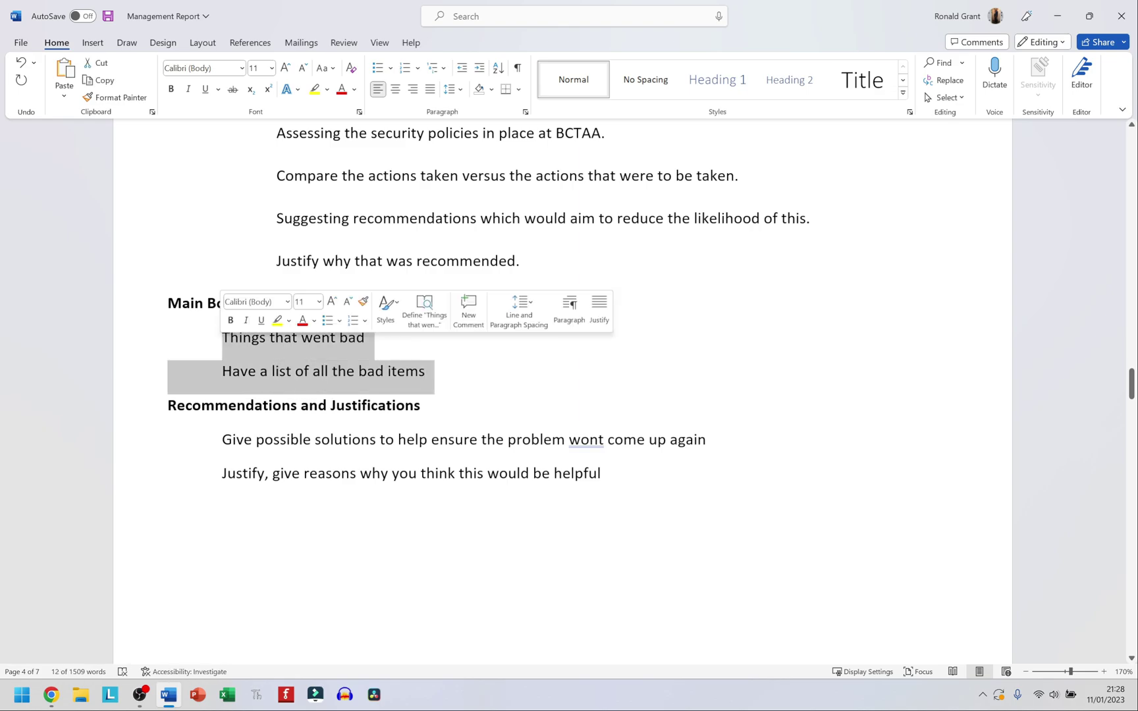
click(167, 337)
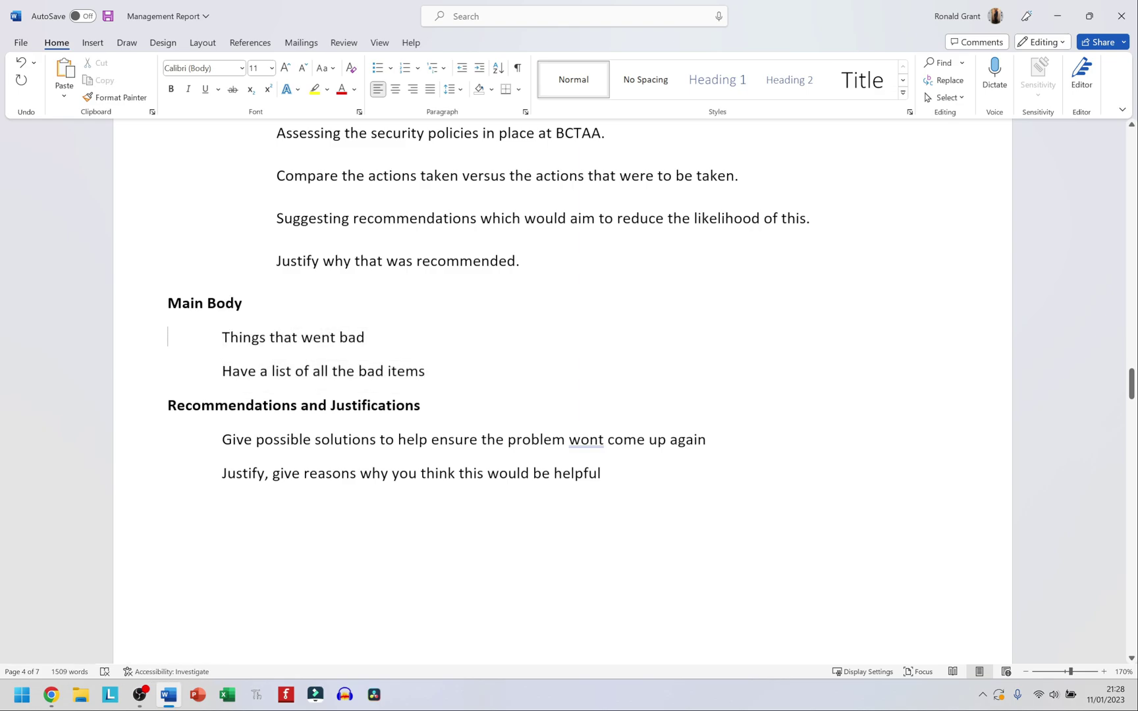
scroll(488, 303, down, 1)
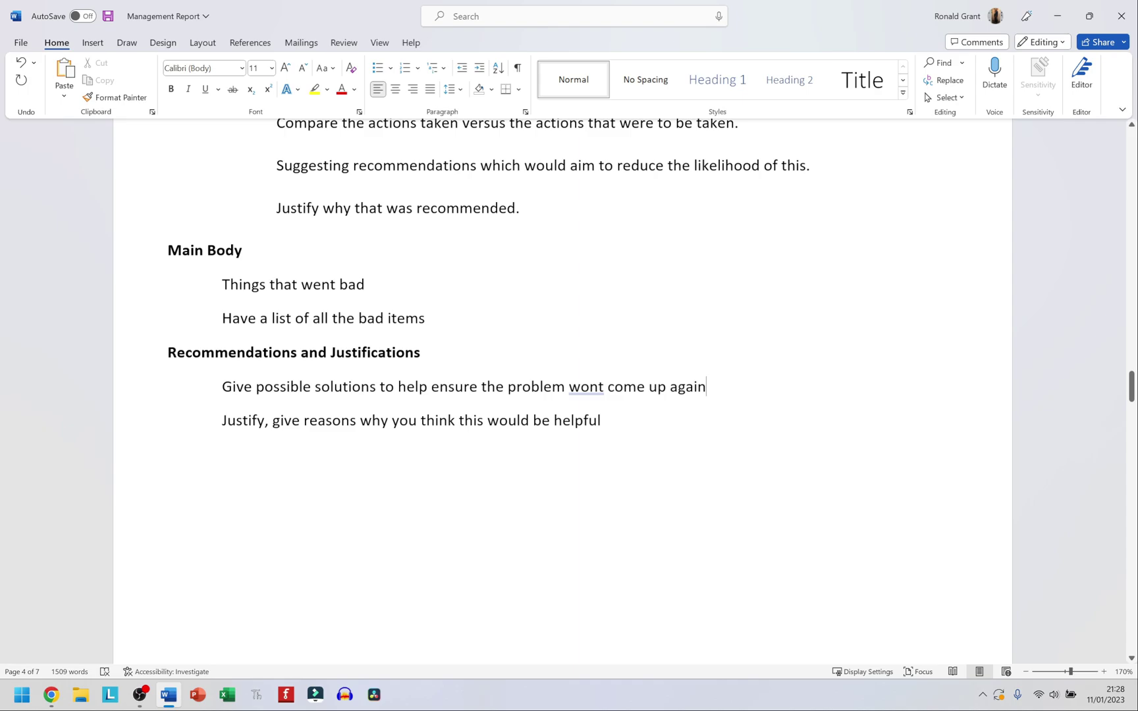
triple_click(300, 393)
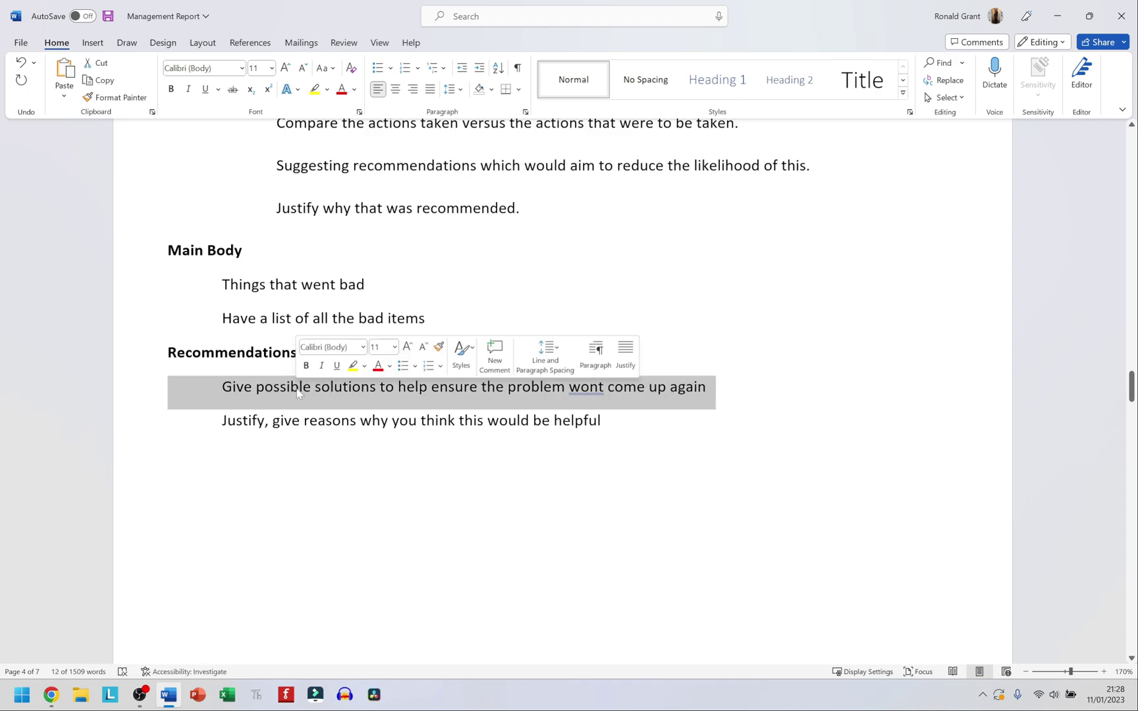
click(243, 420)
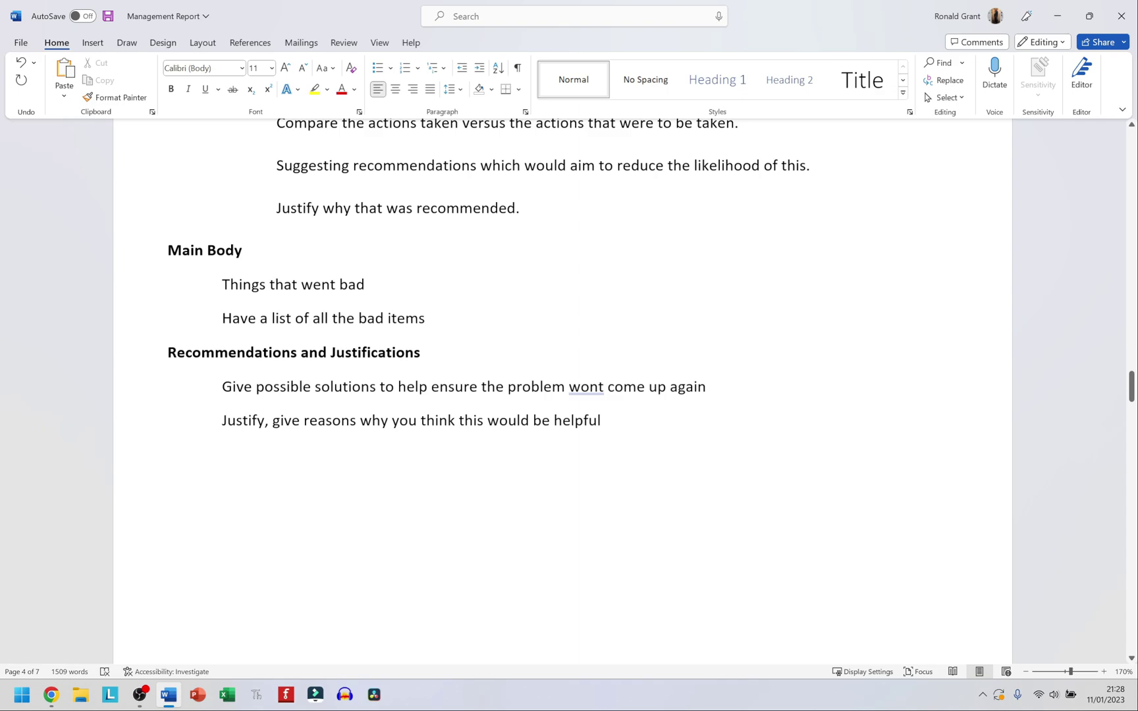
scroll(568, 395, up, 5)
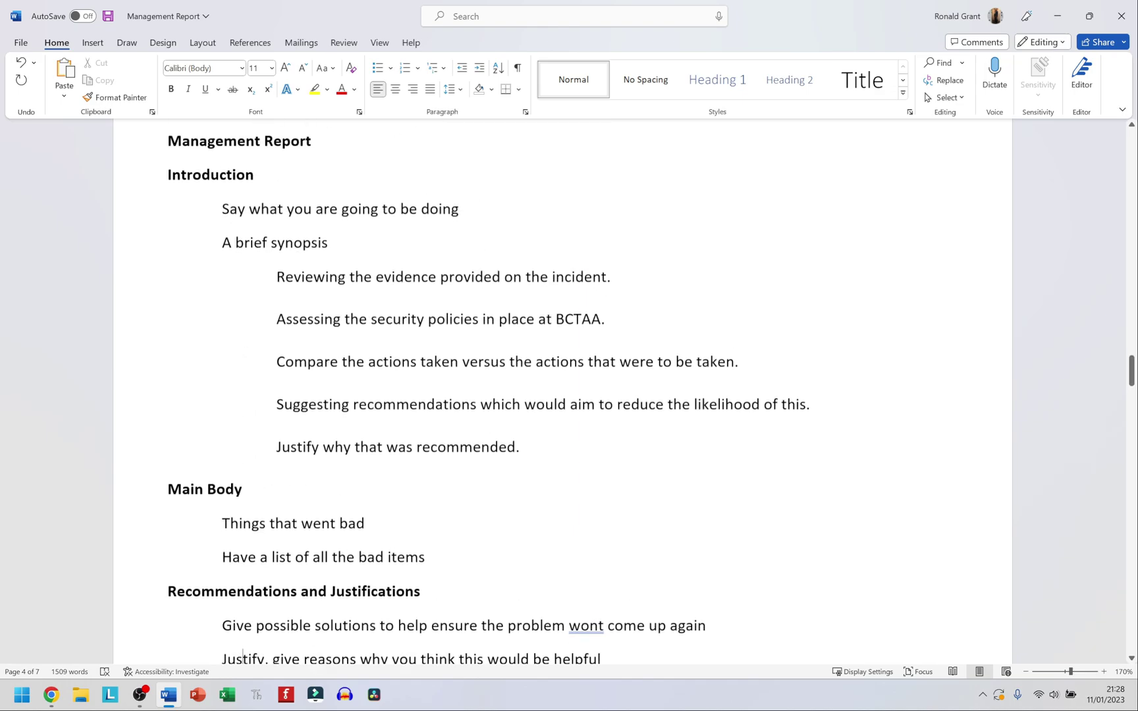
scroll(568, 395, down, 3)
scroll(568, 395, up, 2)
Examine the numbered list under All Mistakes Made at an enlarged zoom.
scroll(569, 395, down, 6)
scroll(562, 395, down, 10)
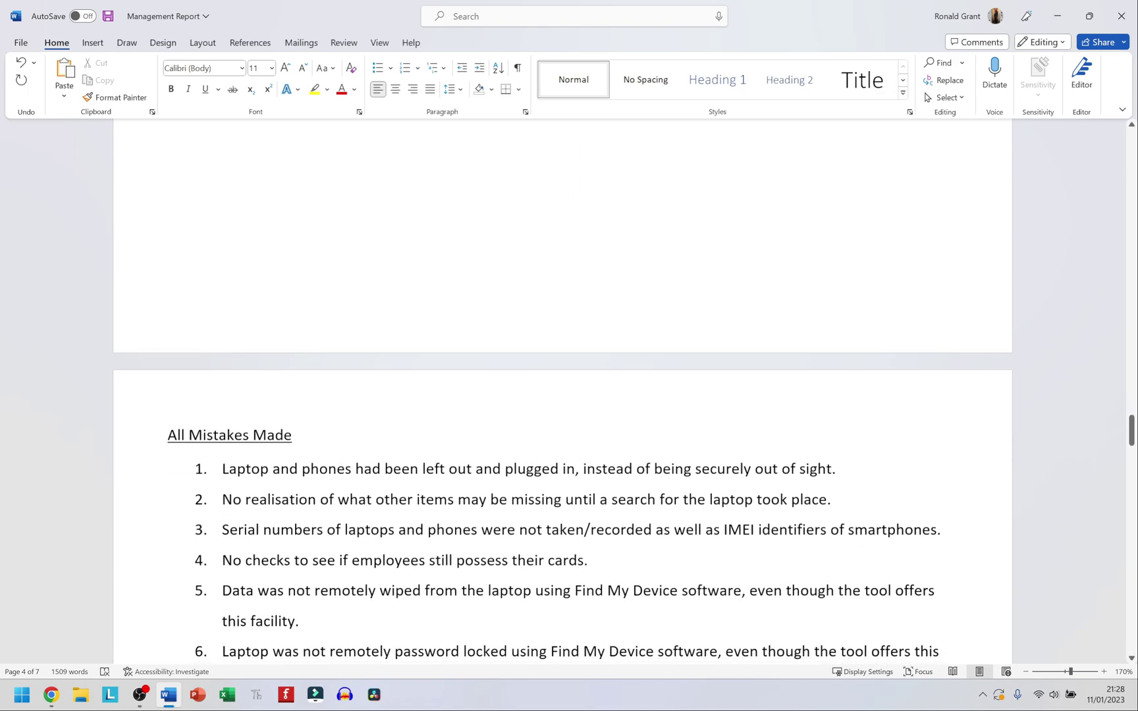
scroll(562, 395, down, 2)
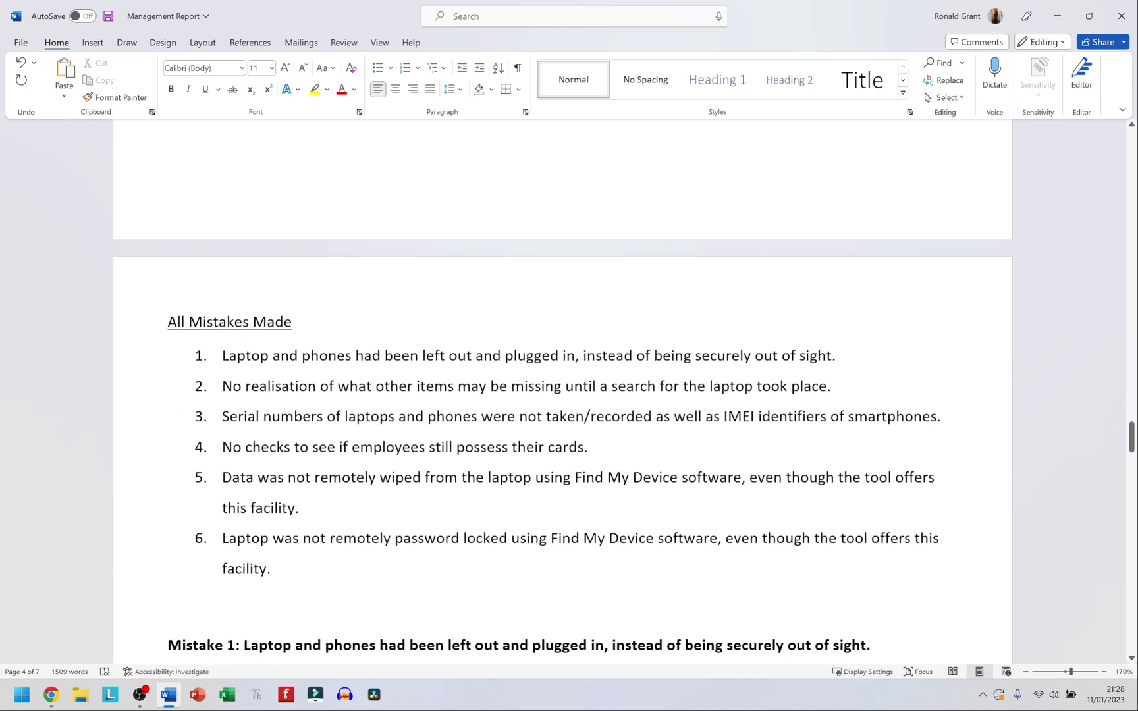
drag(272, 568, 220, 355)
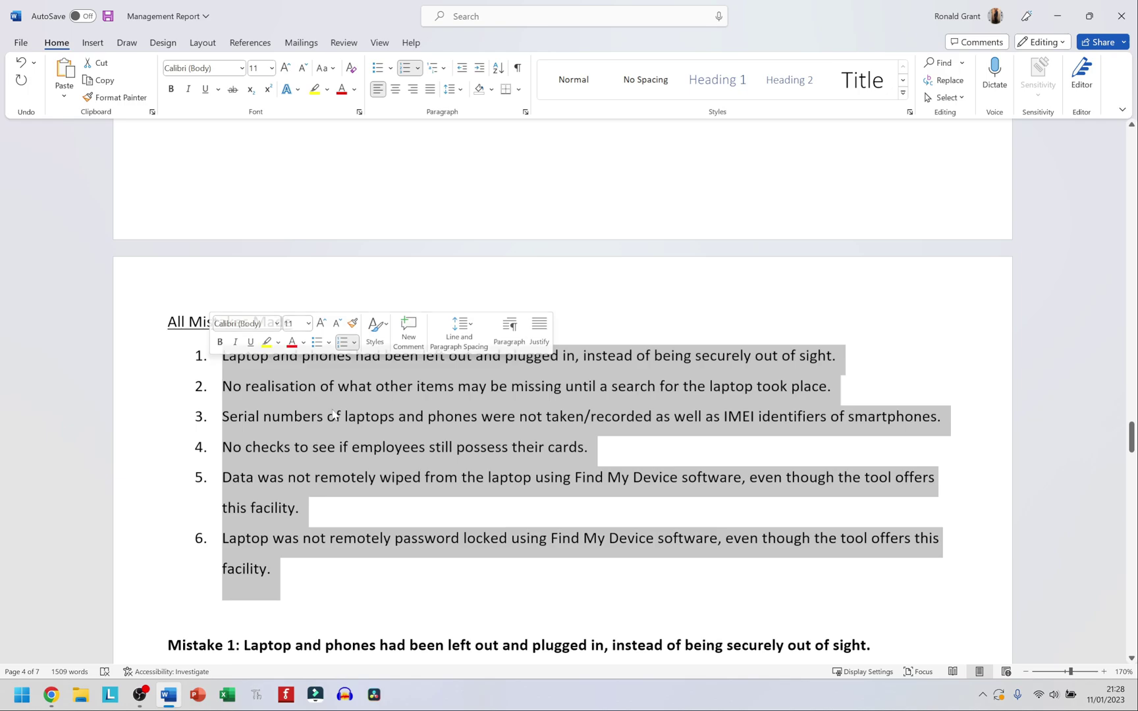
click(334, 415)
ctrl+scroll(335, 415, up, 4)
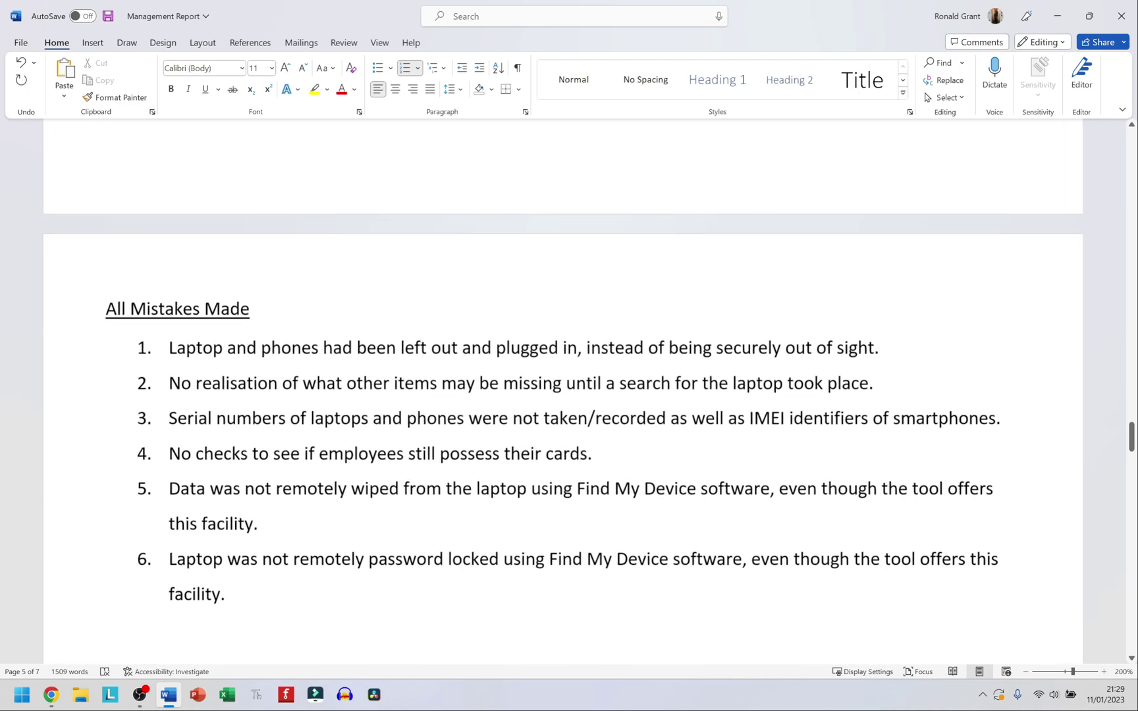
scroll(562, 395, down, 2)
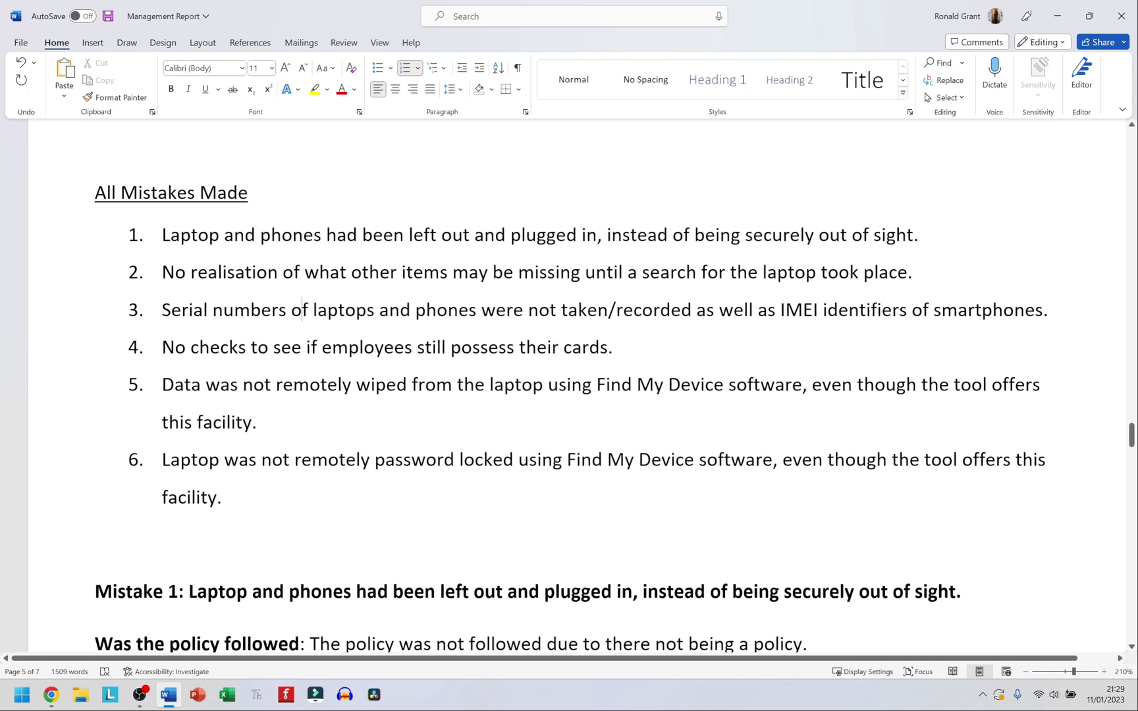
scroll(292, 310, right, 1)
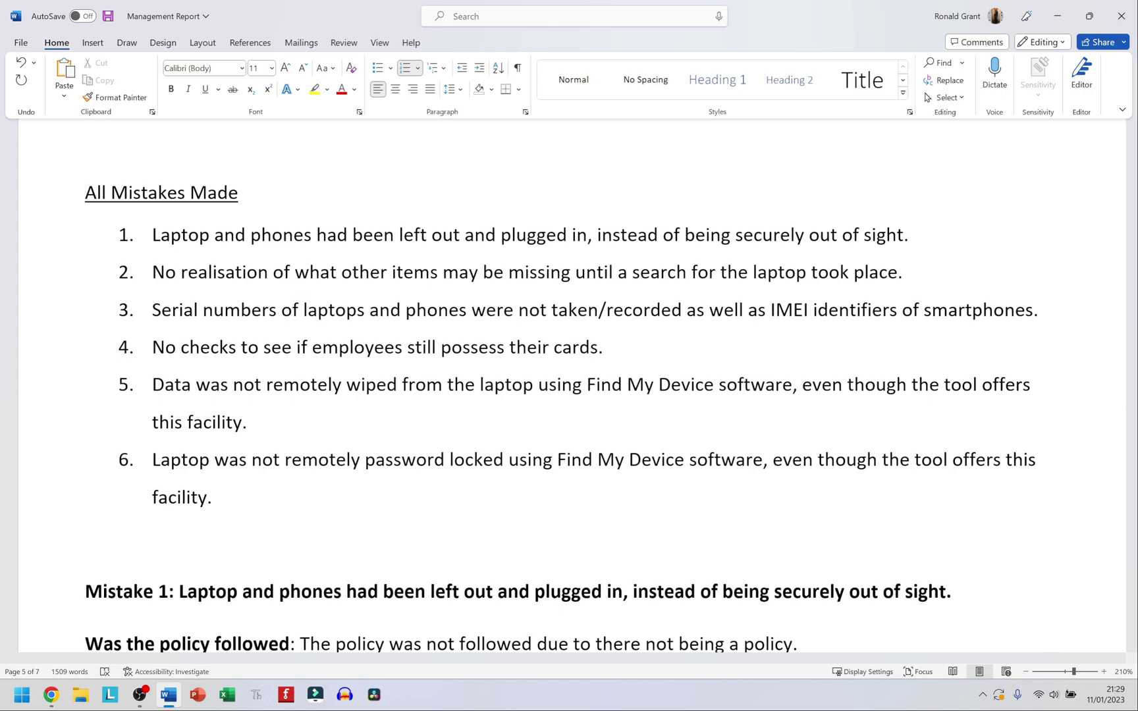
scroll(292, 309, down, 2)
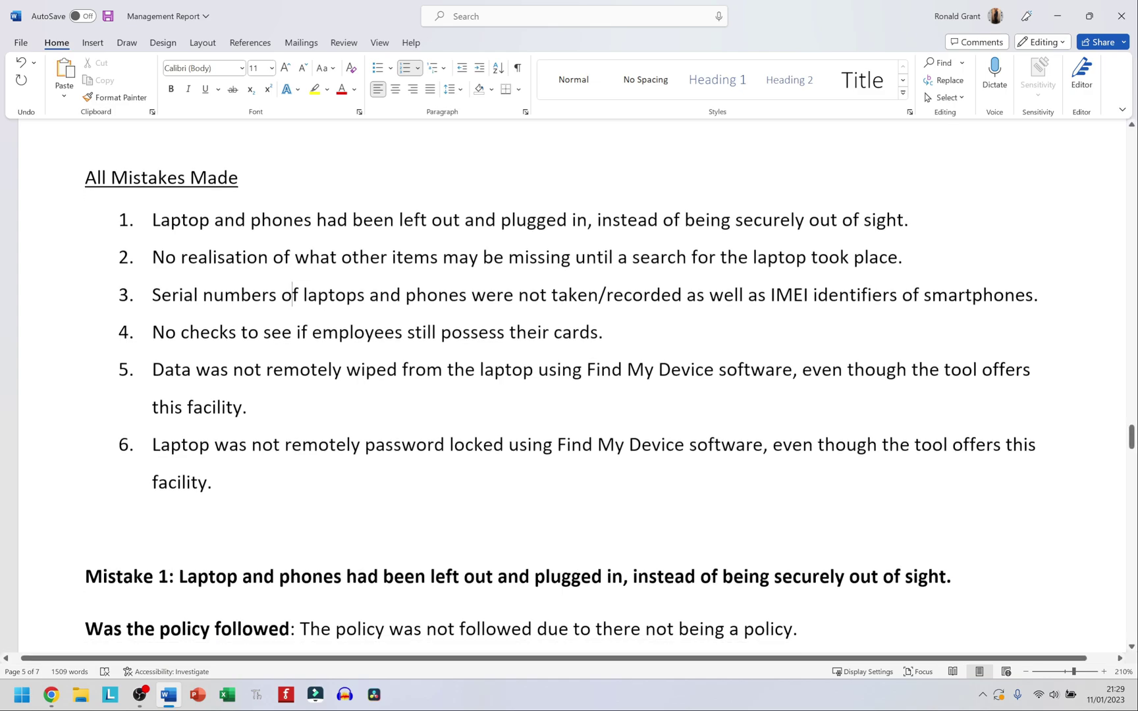
scroll(291, 309, up, 3)
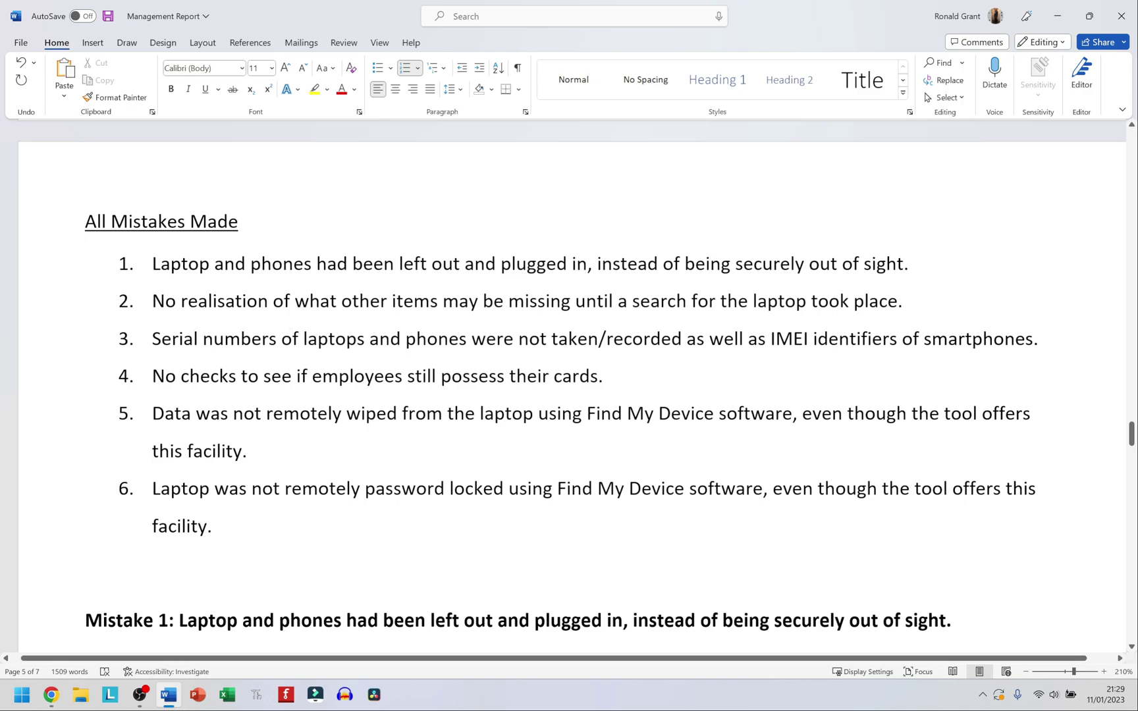
Examine the Mistake 1 section, including the policy answer and the red guidance notes on whether a policy was followed.
scroll(572, 386, down, 5)
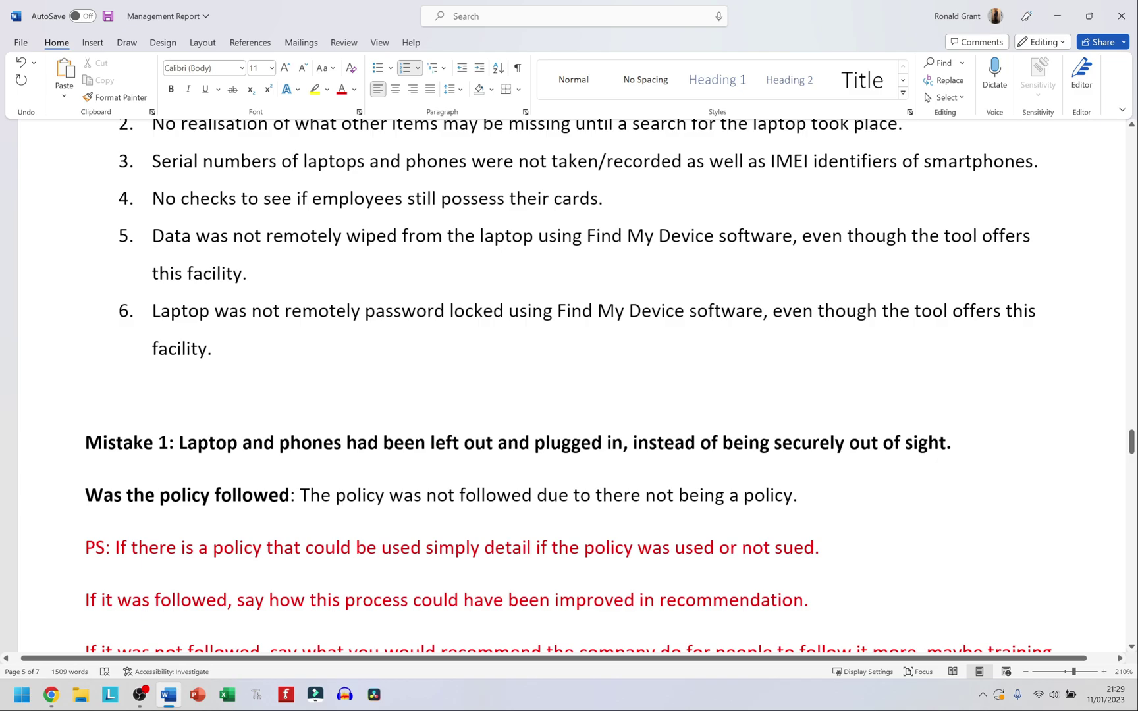
click(85, 442)
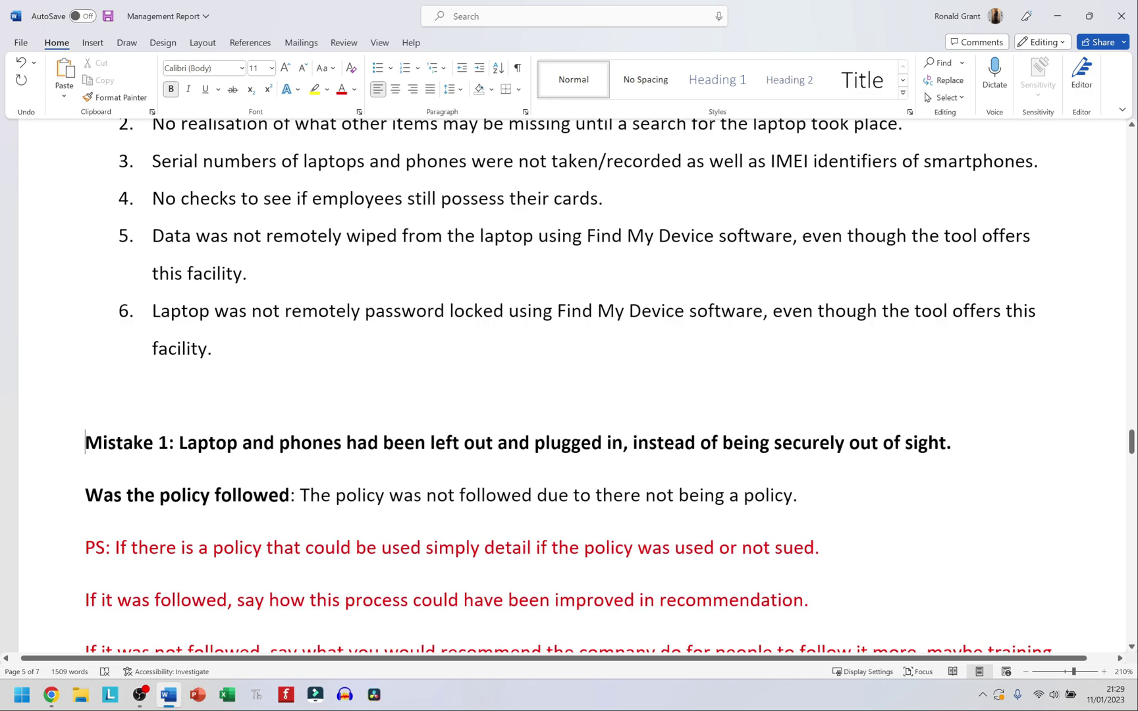
scroll(569, 385, down, 2)
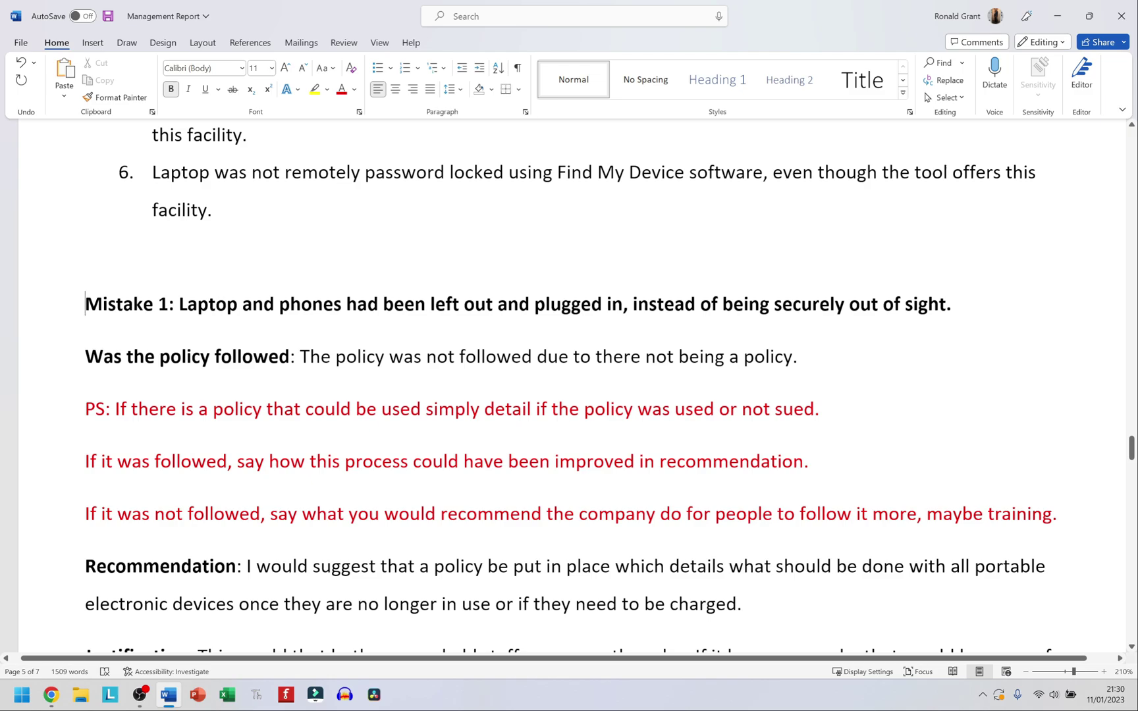
double_click(794, 408)
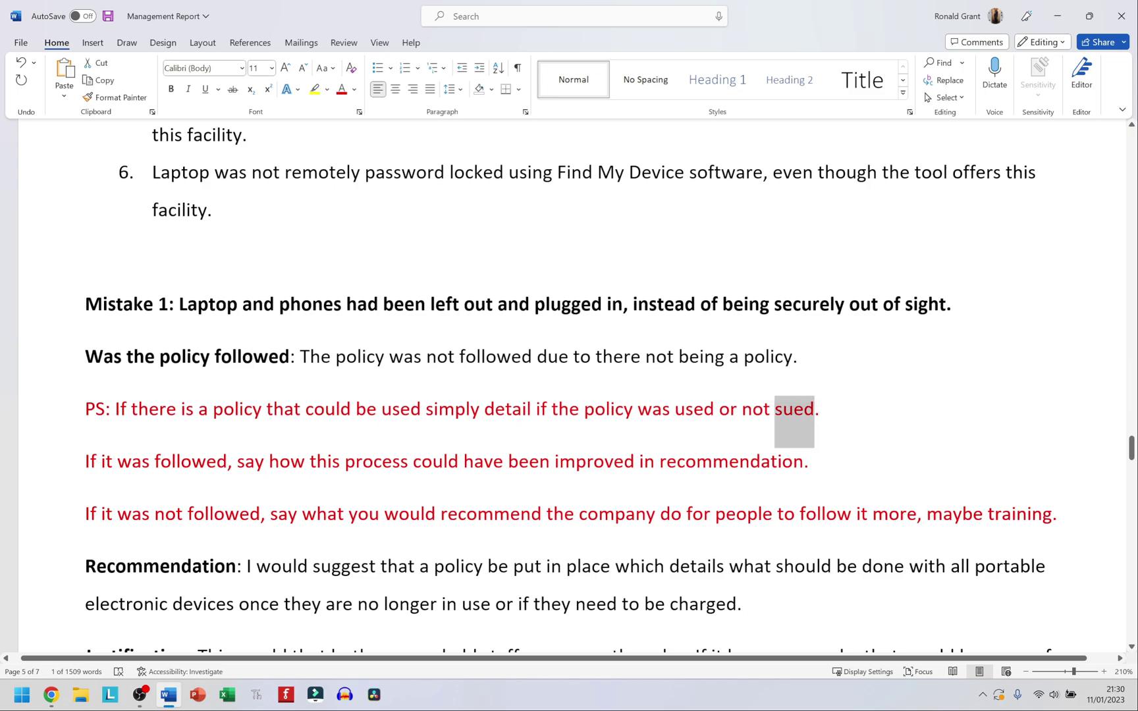
click(132, 461)
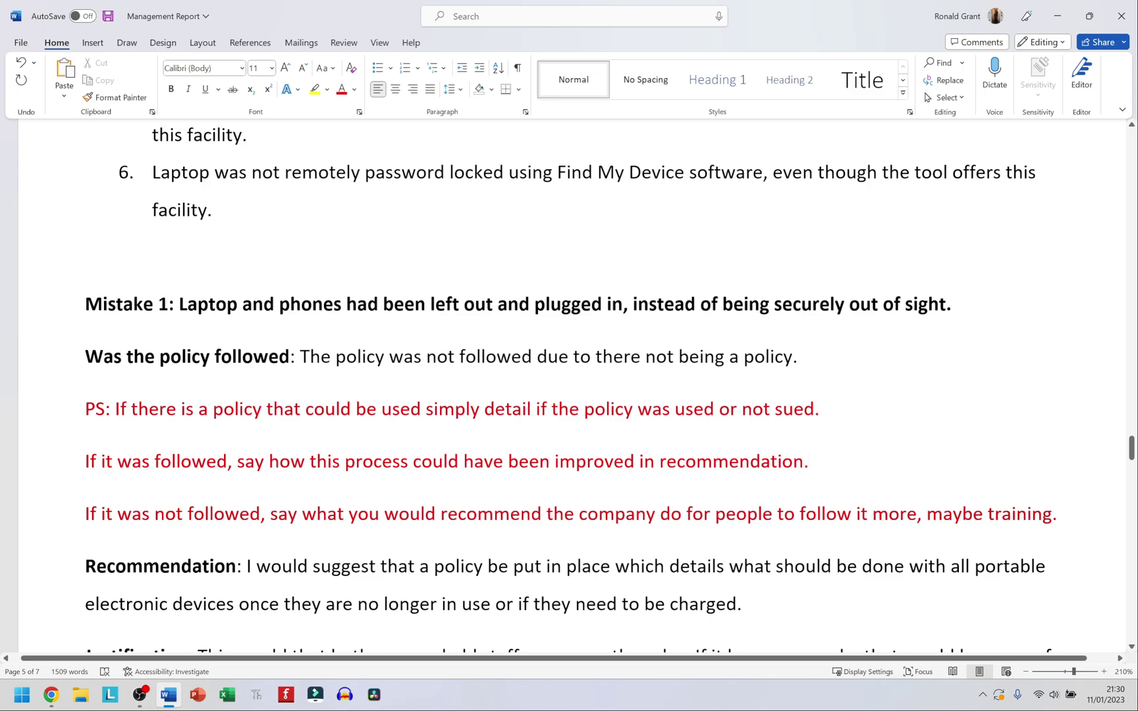
scroll(610, 385, down, 1)
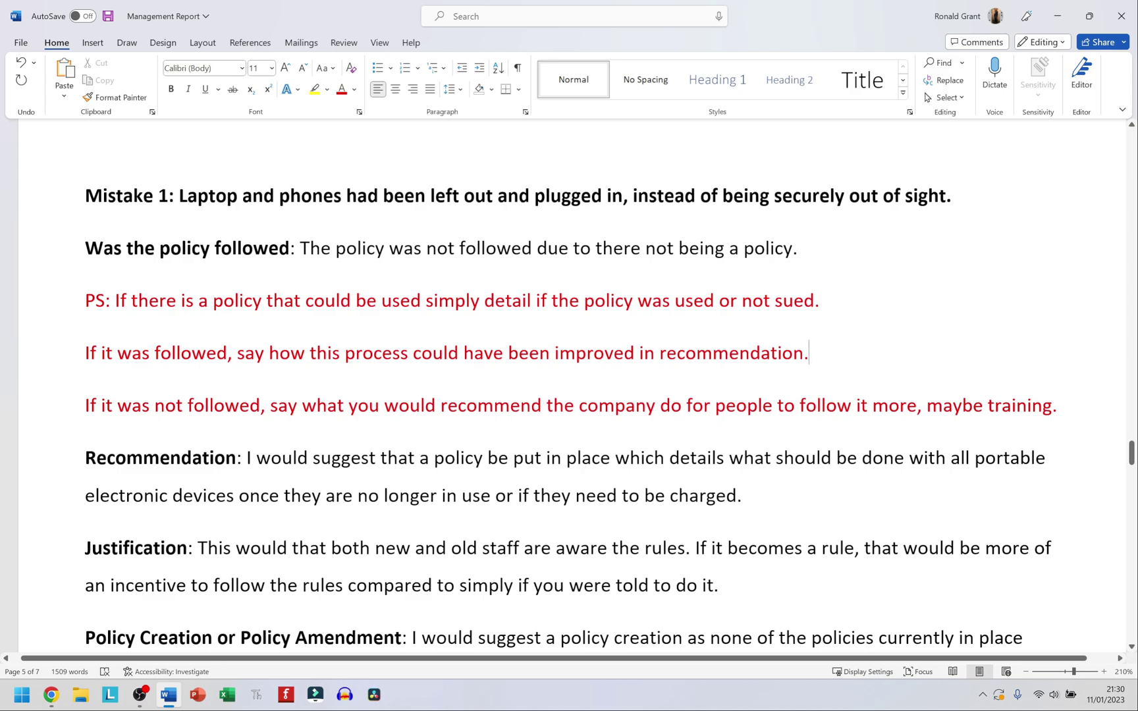
click(1052, 404)
key(Right)
key(Right)
key(Left)
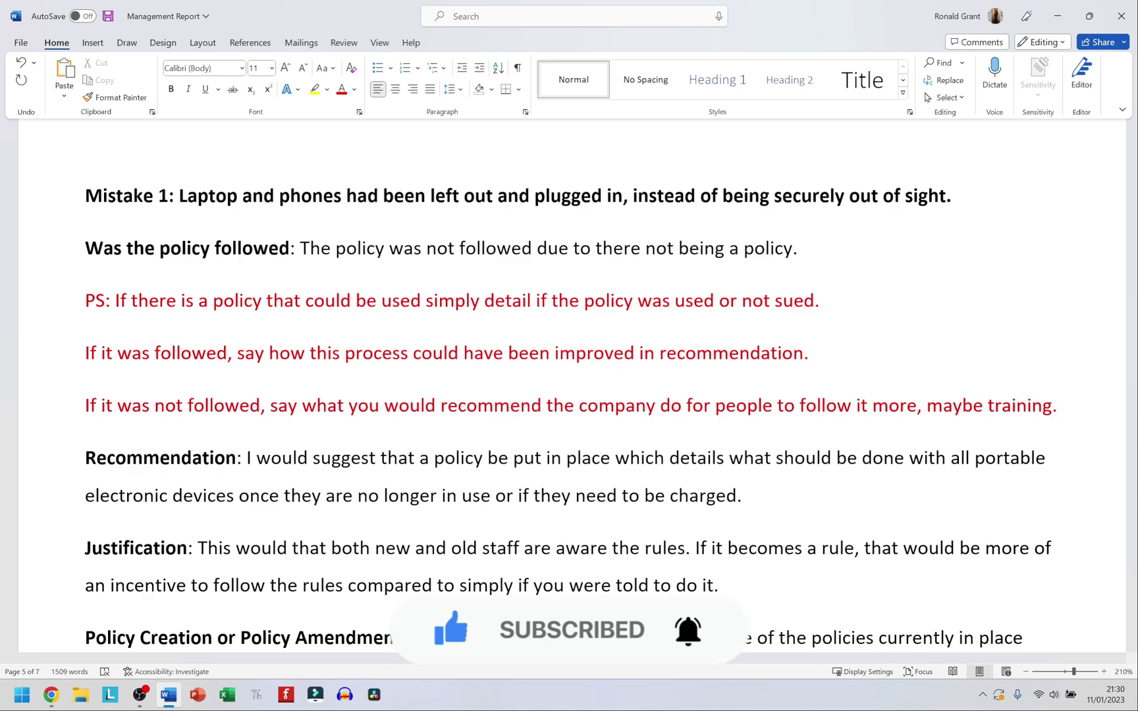
key(shift+Up)
key(ctrl+shift+Up)
key(ctrl+shift+Up)
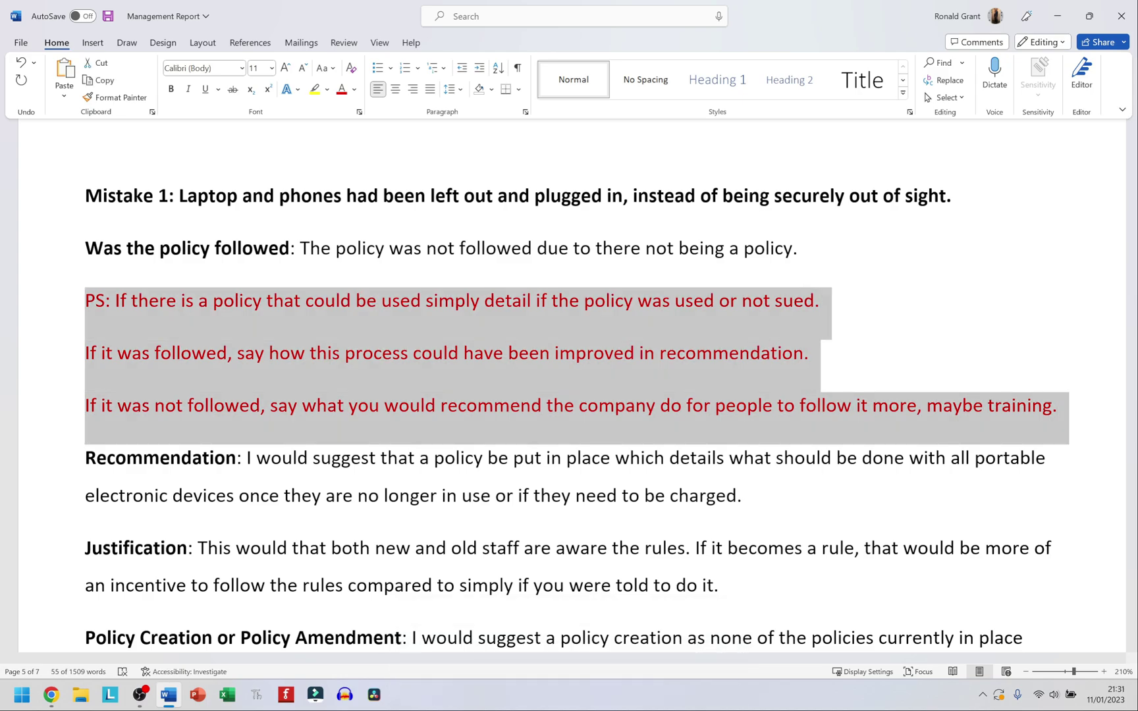
click(784, 361)
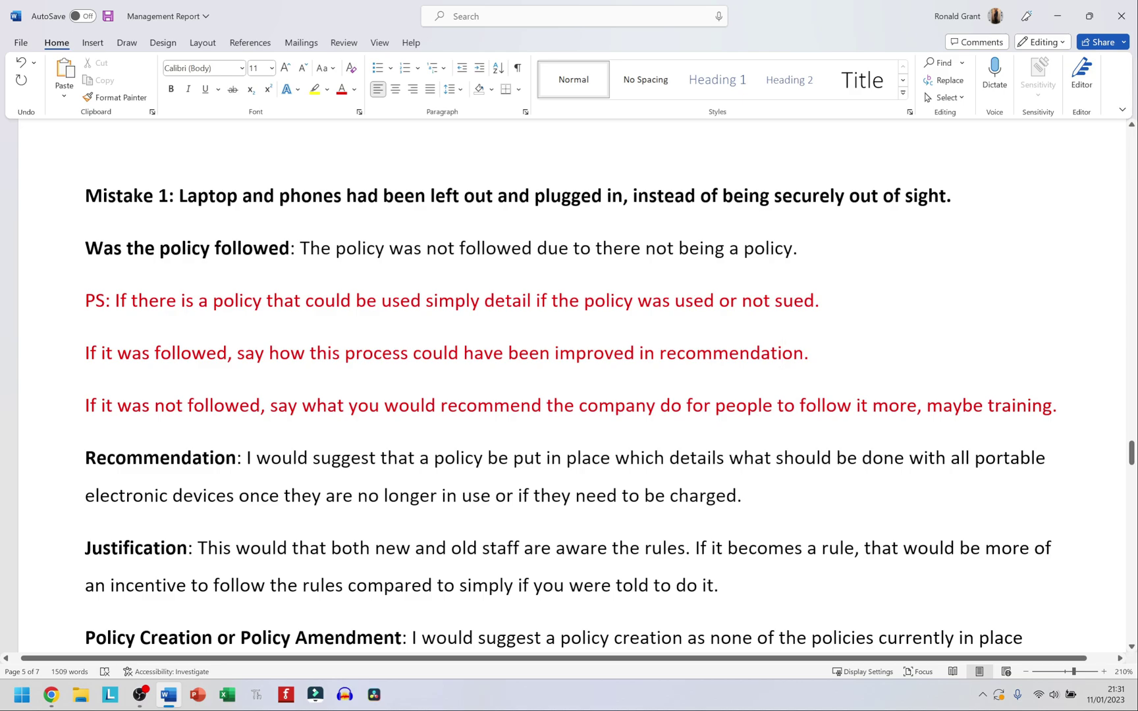
Read the Recommendation paragraph in the Mistake 1 section.
click(802, 247)
drag(747, 495, 140, 463)
click(148, 468)
double_click(192, 458)
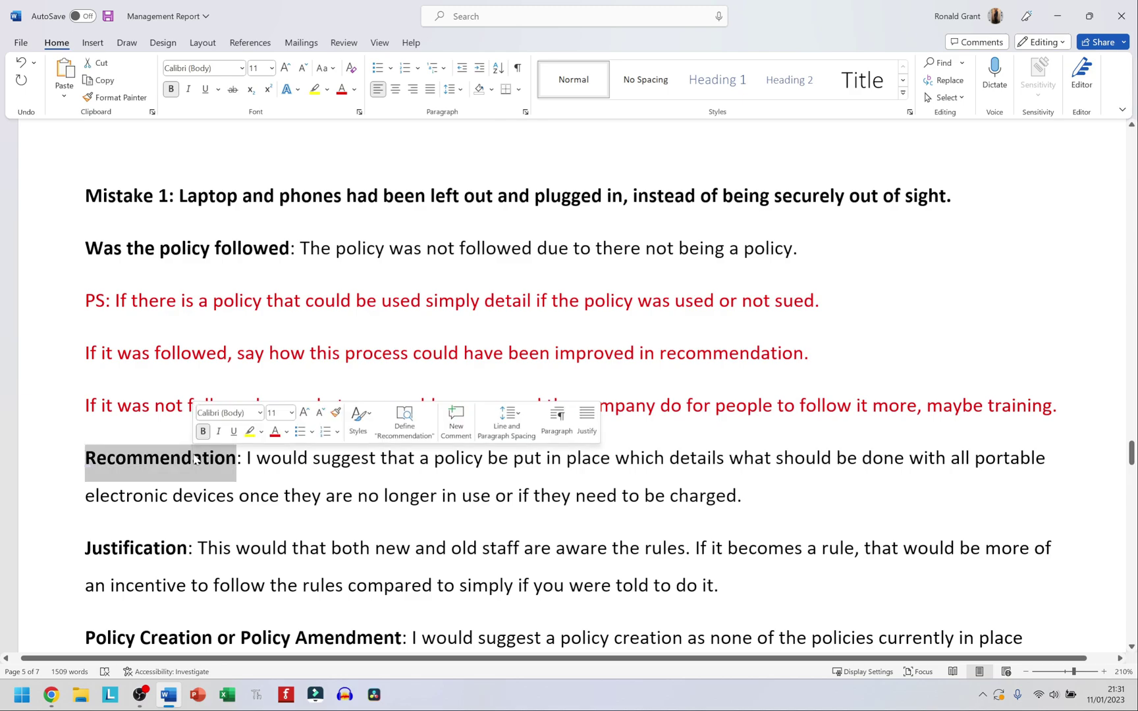
click(484, 458)
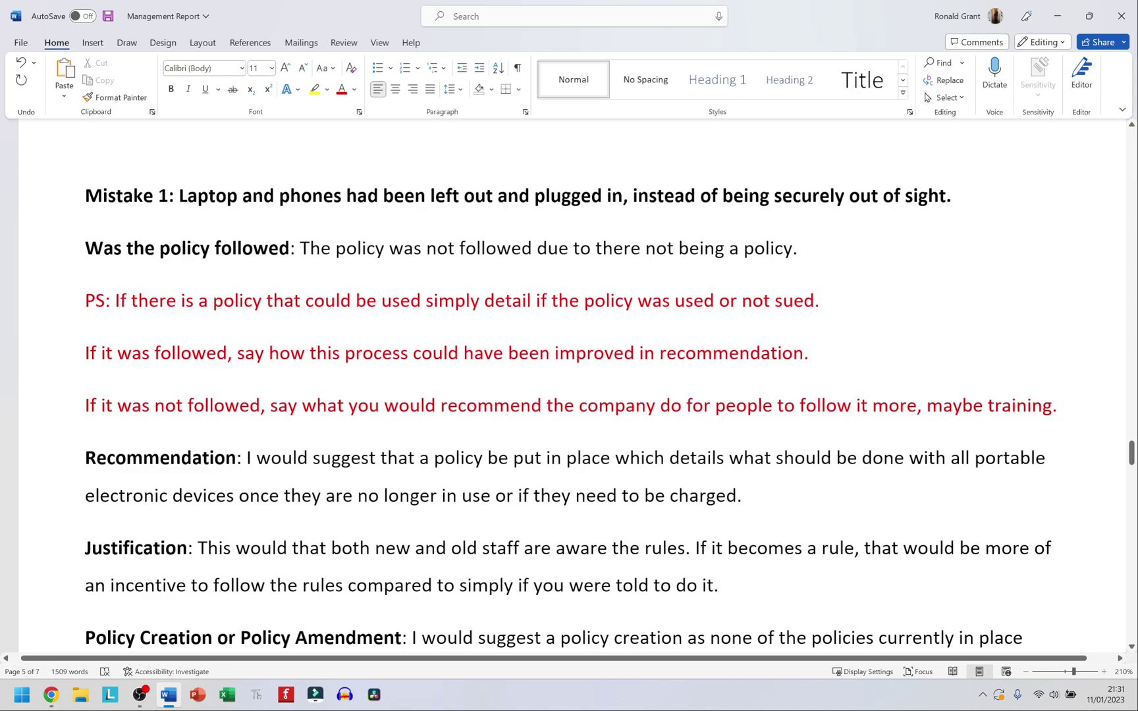
Insert the missing word "ensure" after "This would" in Mistake 1's Justification paragraph.
scroll(569, 395, down, 3)
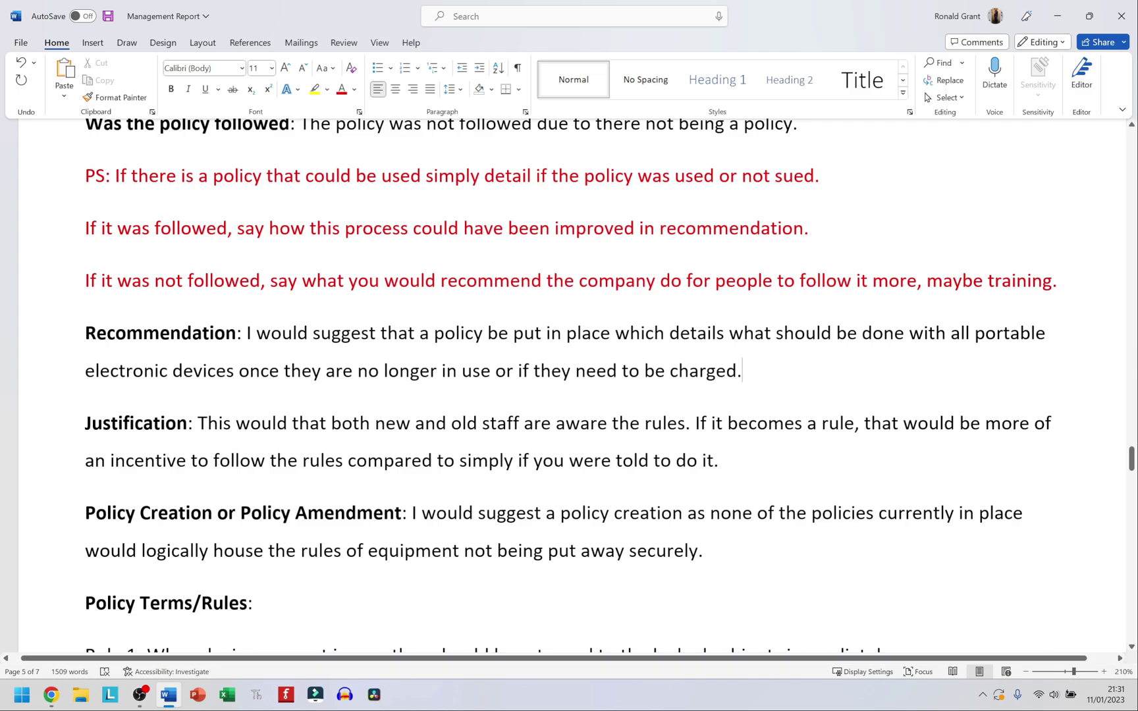
click(319, 423)
click(299, 423)
click(288, 423)
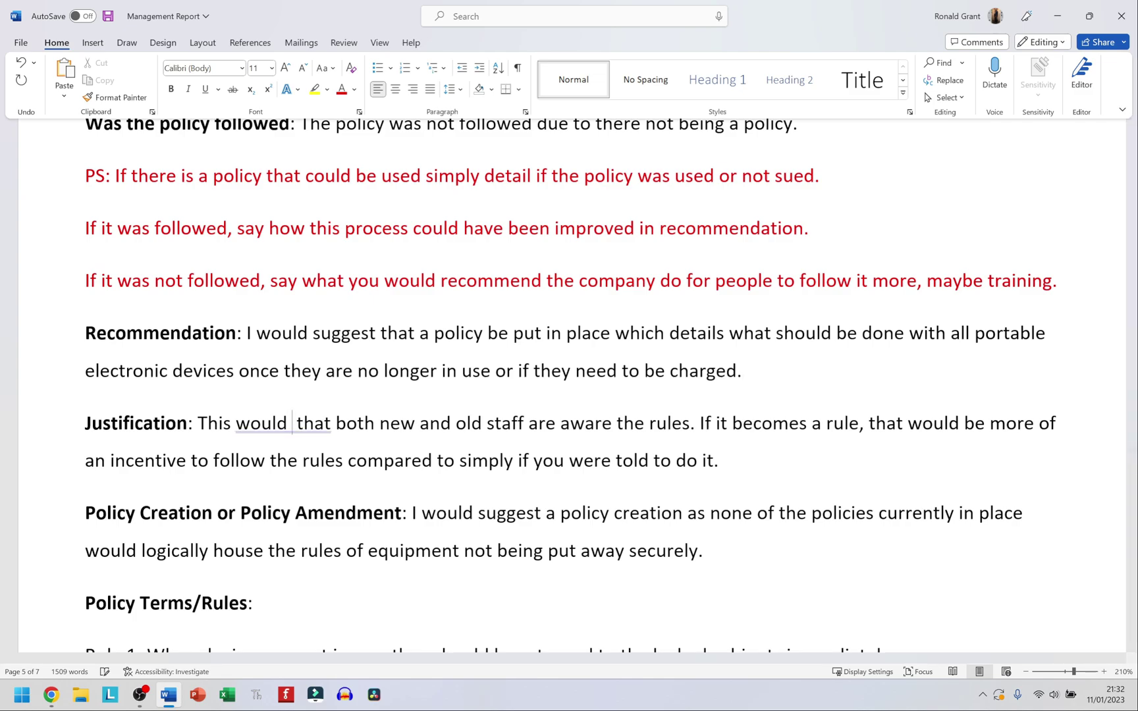
text(e)
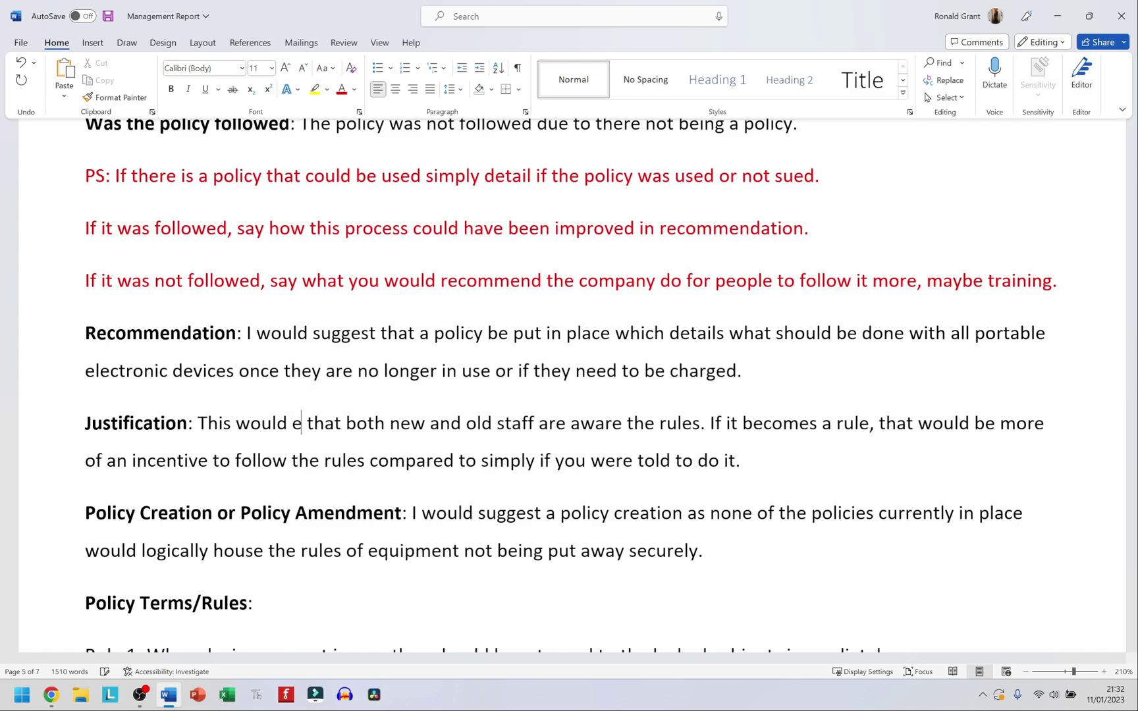
text(nrue)
key(BackSpace)
key(BackSpace)
key(BackSpace)
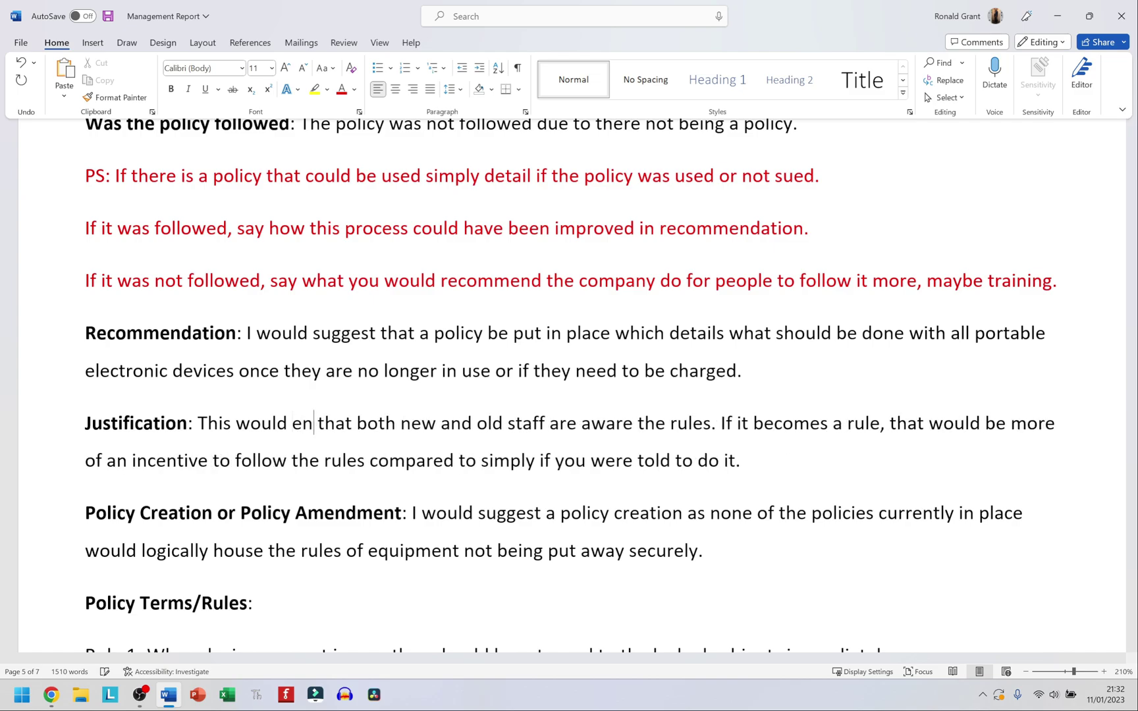
text(sure)
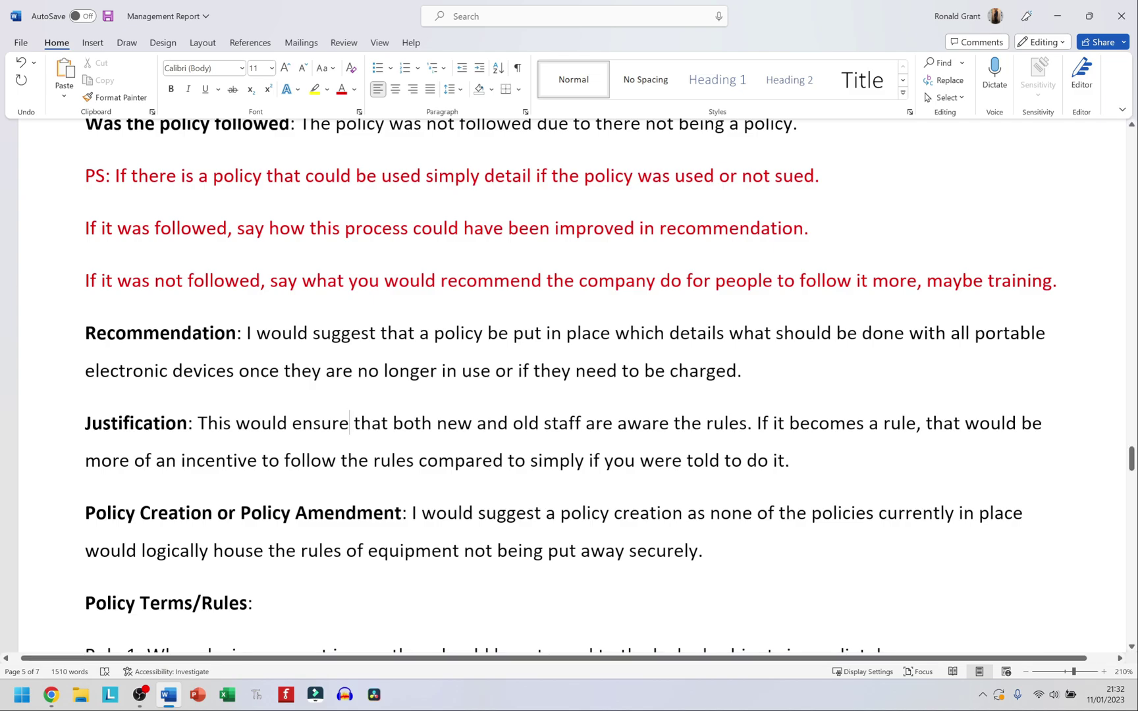
Read Mistake 1's Policy Creation or Policy Amendment paragraph and Rules 1 to 3 under Policy Terms/Rules.
scroll(569, 386, down, 2)
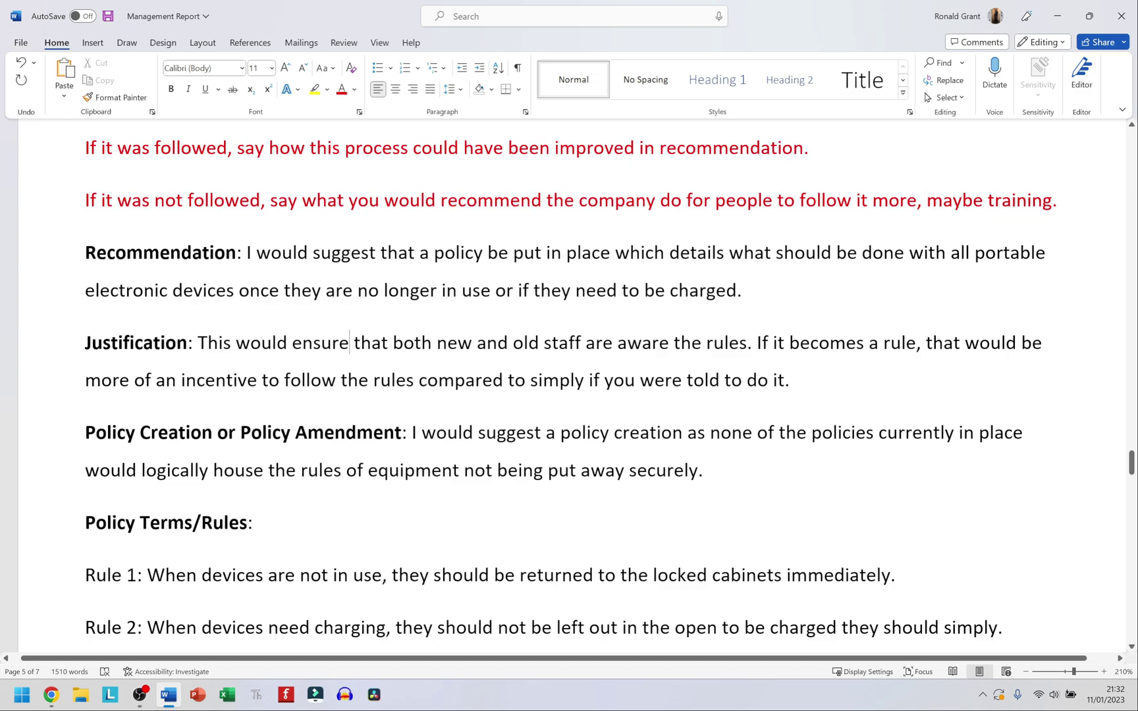
drag(267, 470, 255, 443)
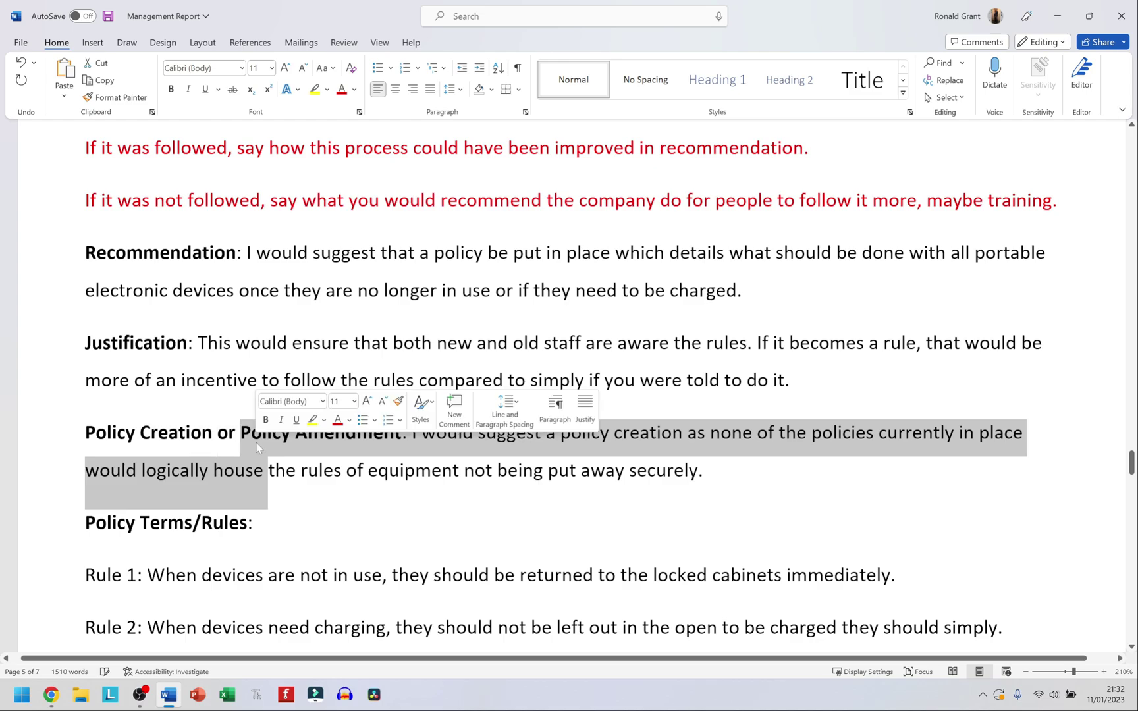
click(256, 444)
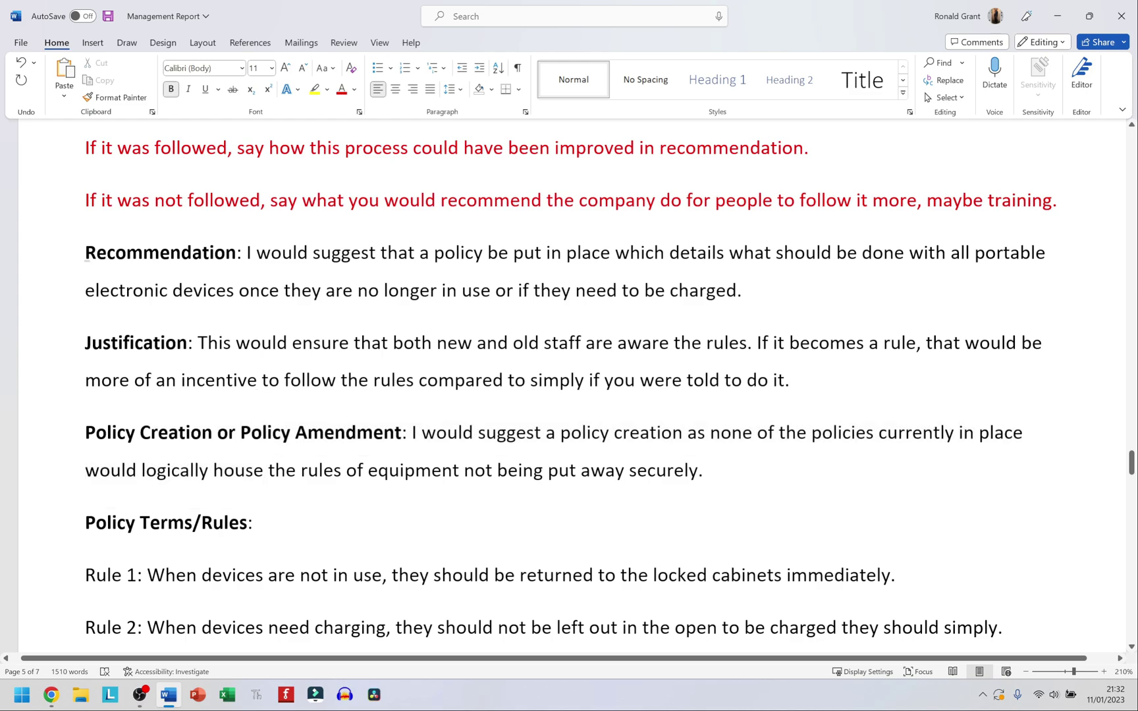
click(160, 252)
drag(704, 470, 103, 437)
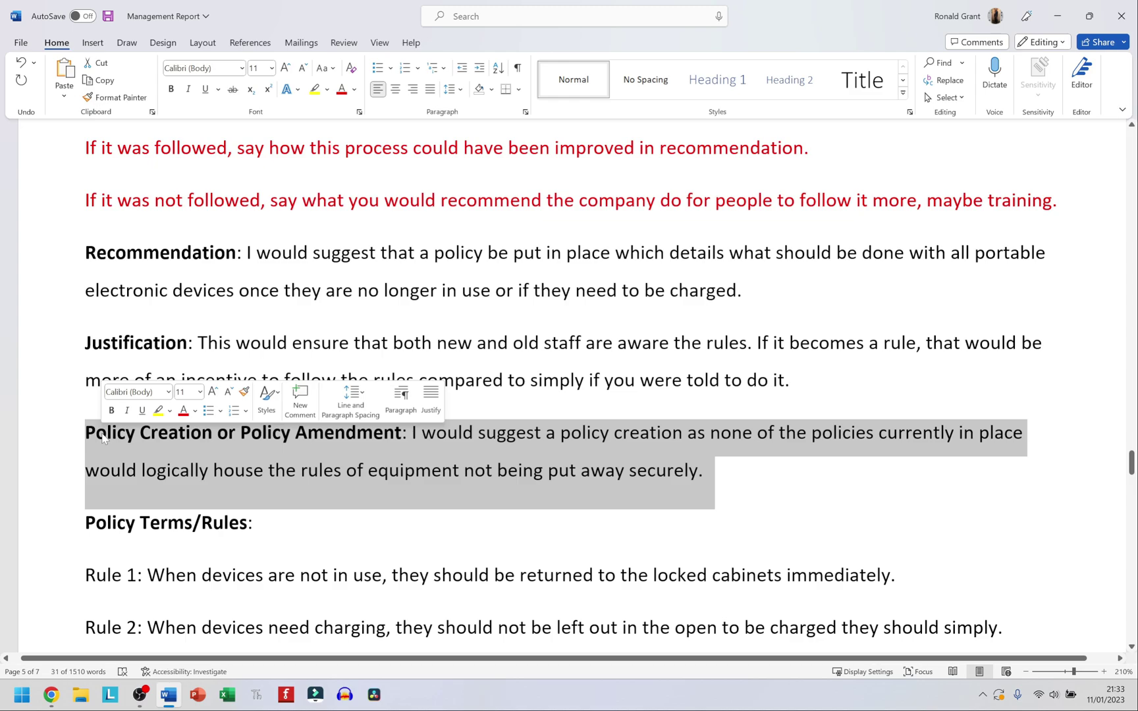
click(228, 459)
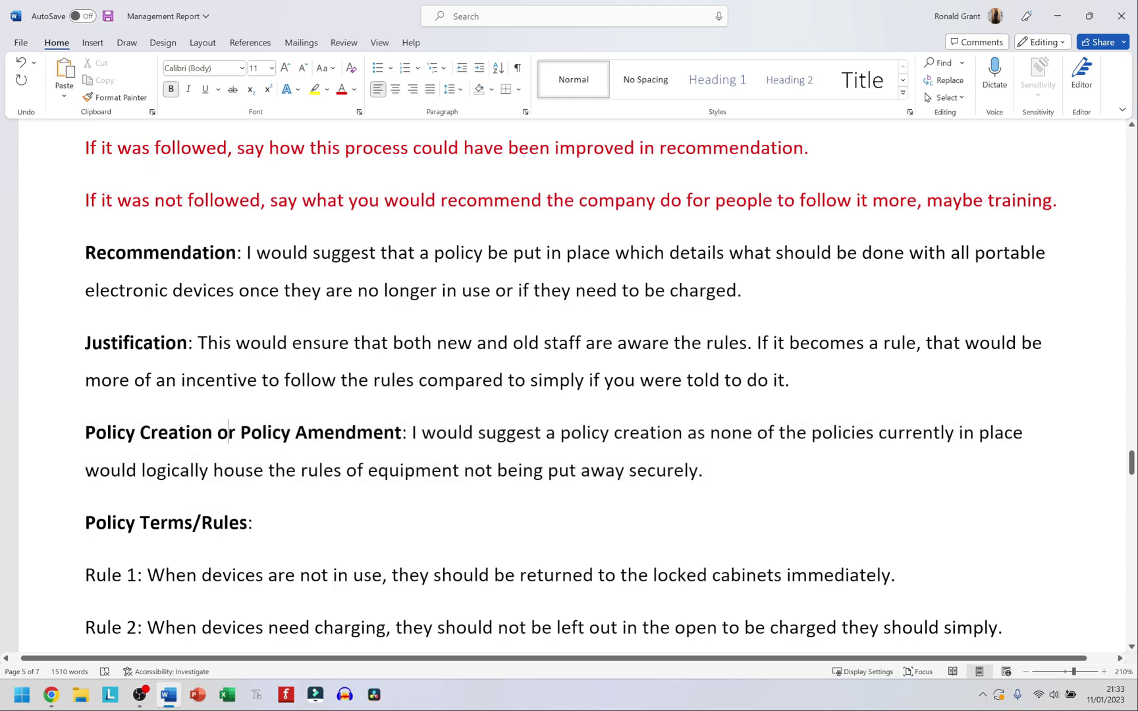
click(703, 469)
scroll(566, 376, down, 3)
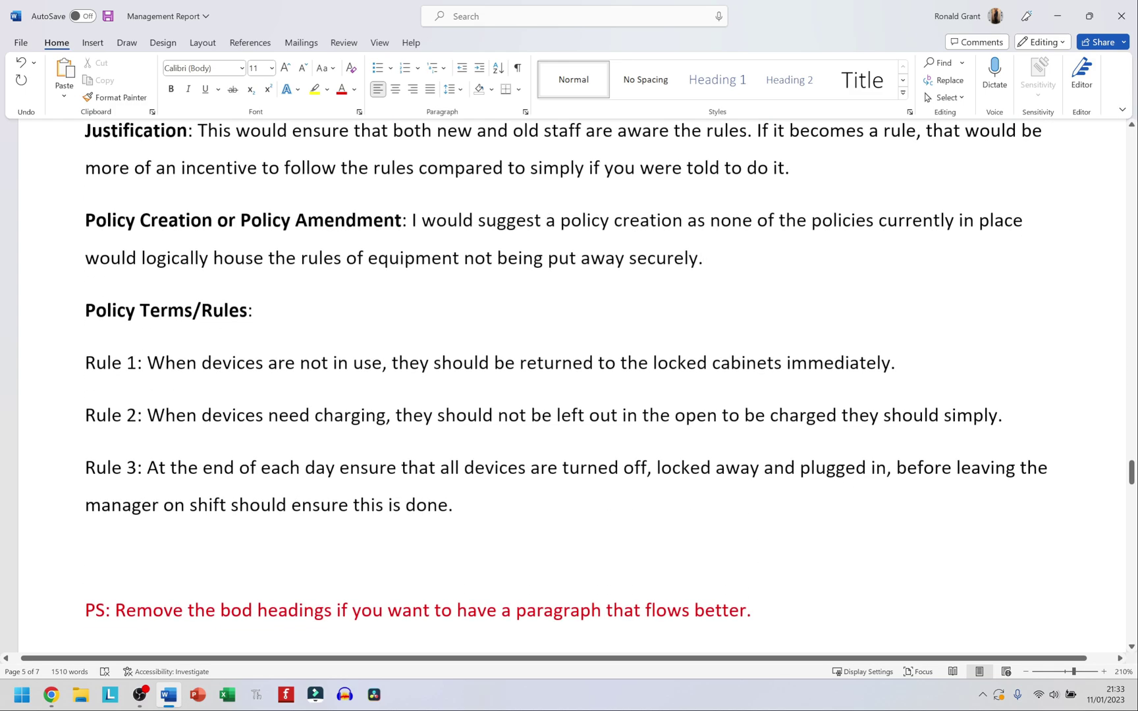
drag(452, 505, 121, 363)
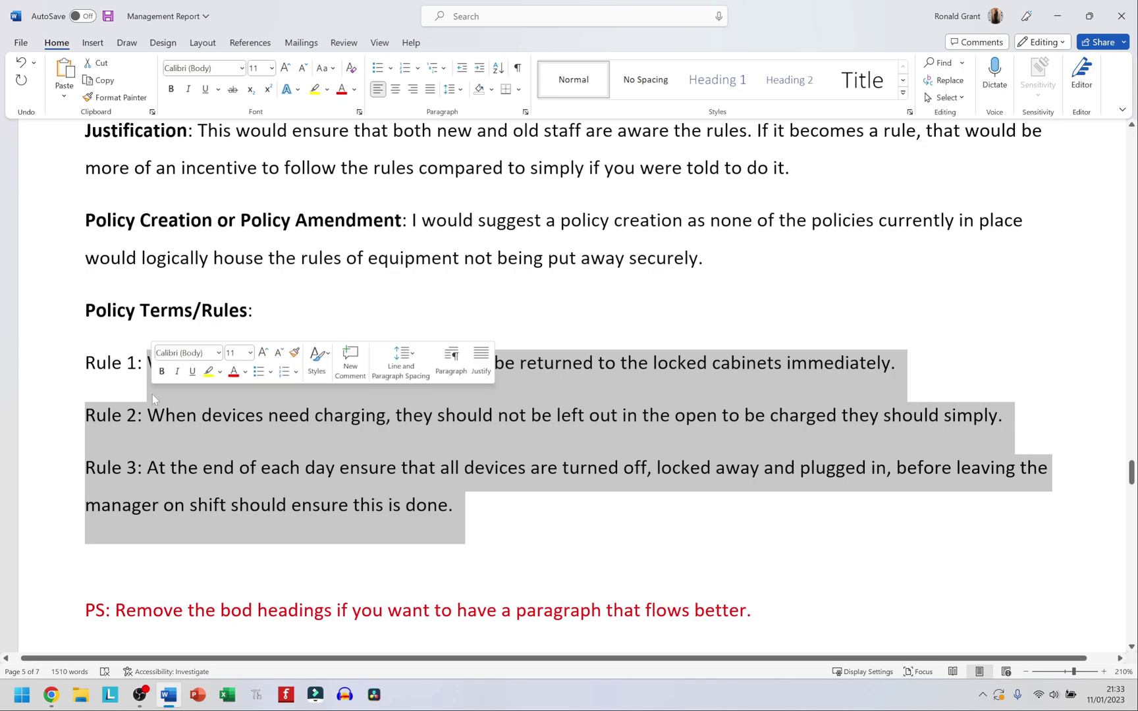
click(122, 362)
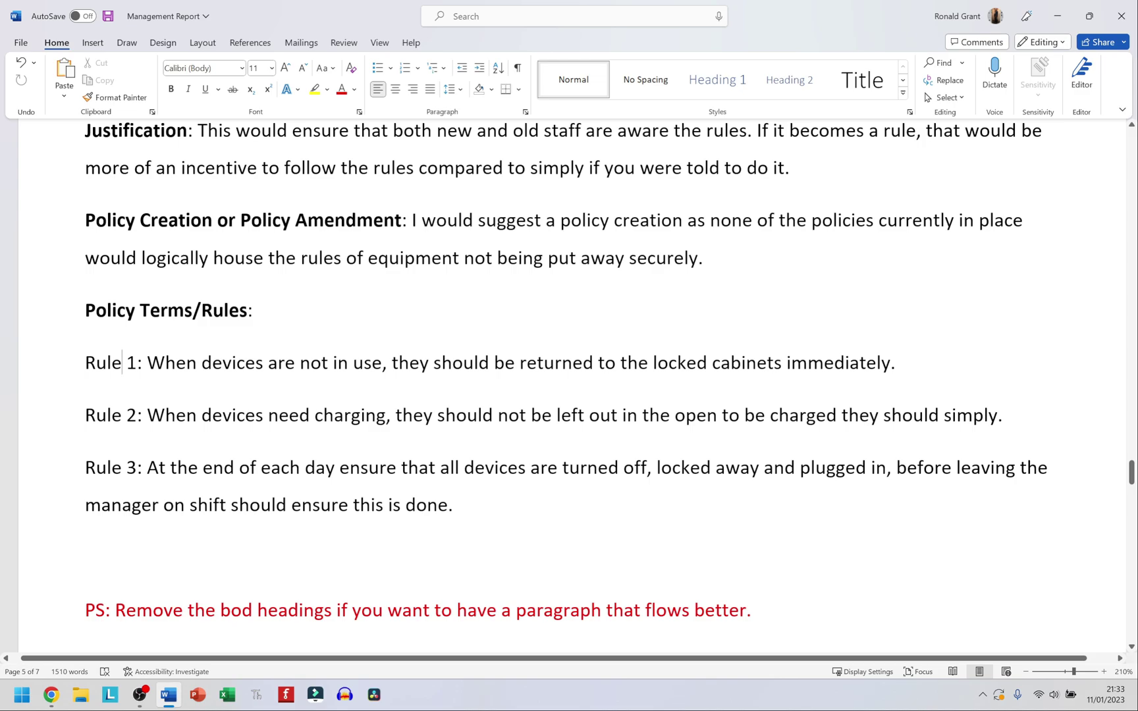
click(1003, 415)
click(454, 505)
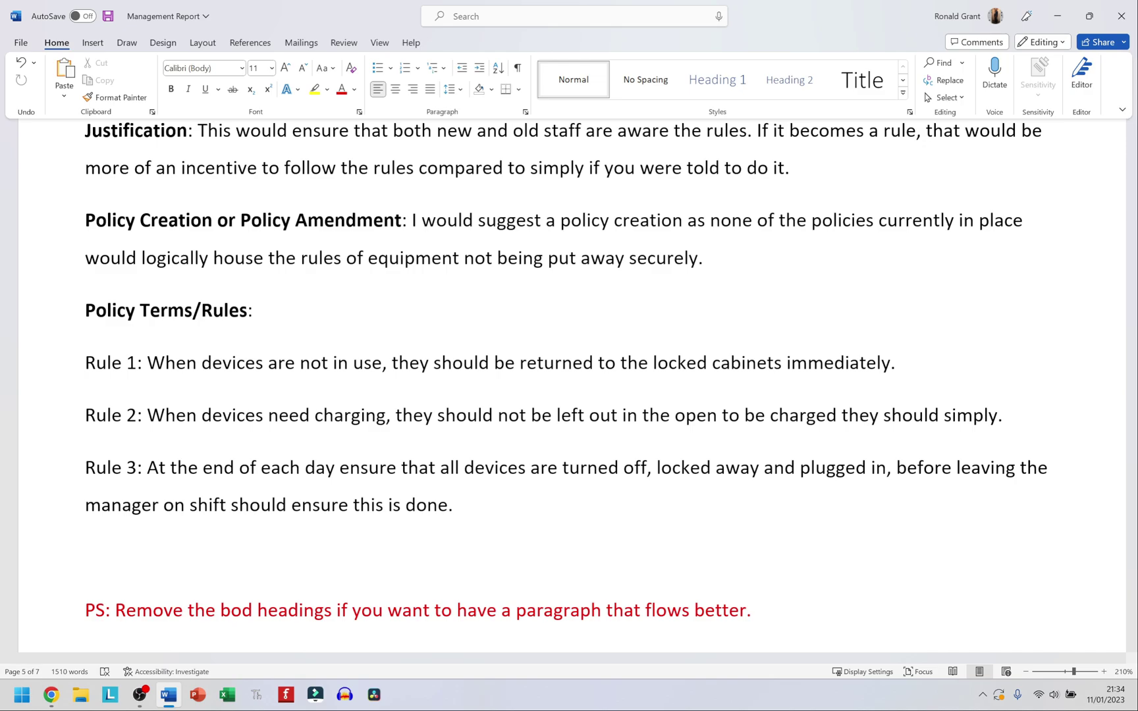
Correct "bod" to "bold" in the red note about removing headings below Rule 3.
scroll(566, 395, down, 5)
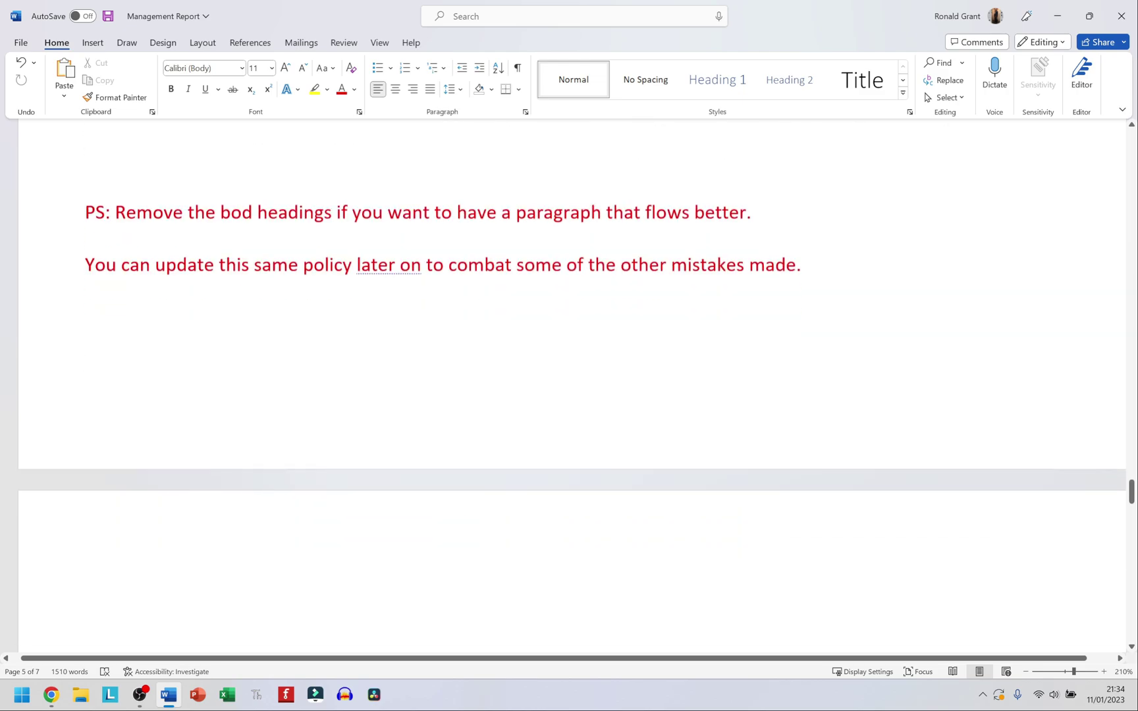
scroll(566, 395, up, 1)
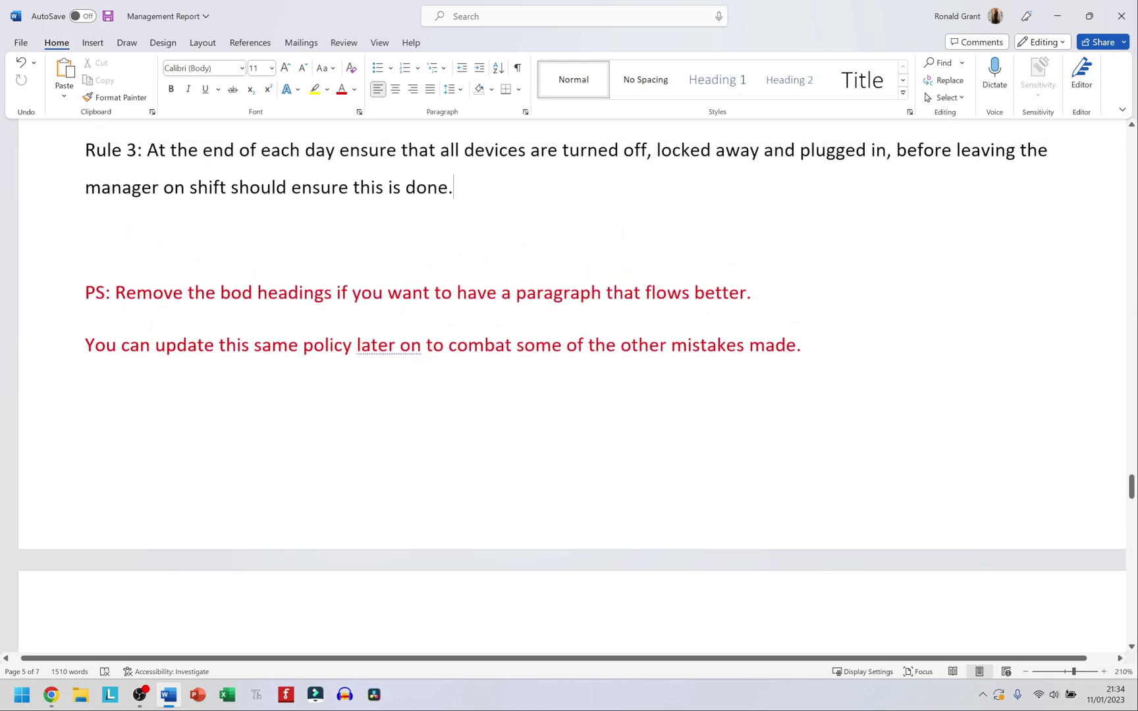
click(238, 293)
text(l)
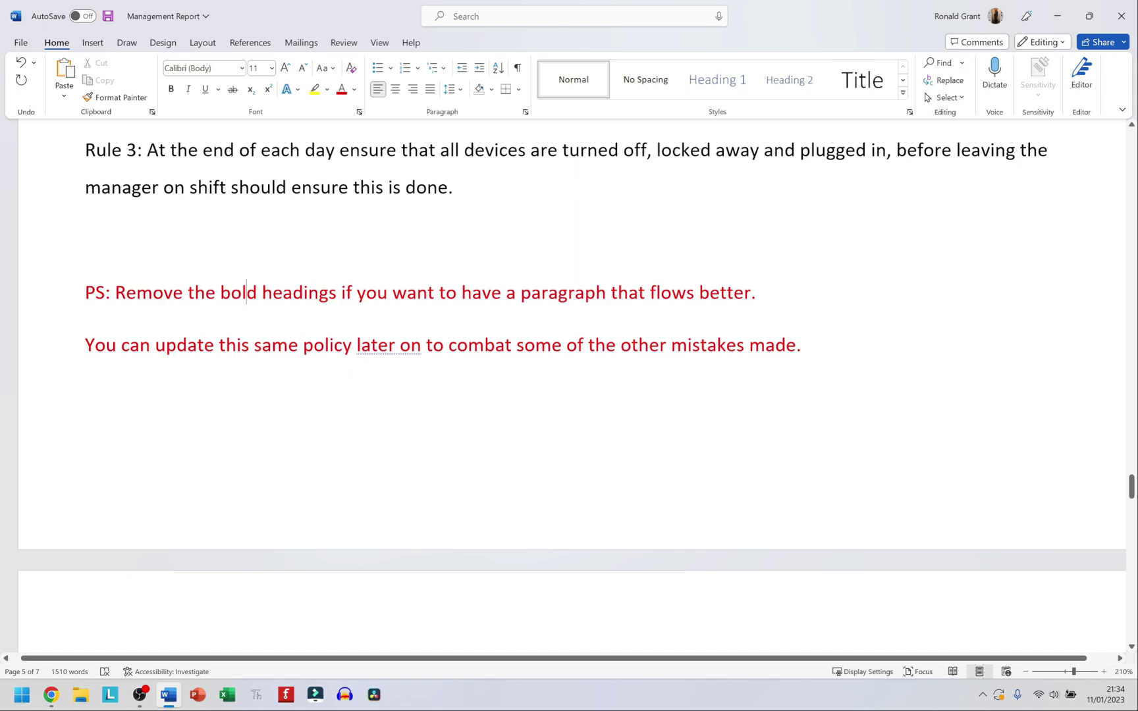
Review Rules 1 to 3 again together with the red note about updating the same policy for other mistakes.
scroll(571, 360, up, 3)
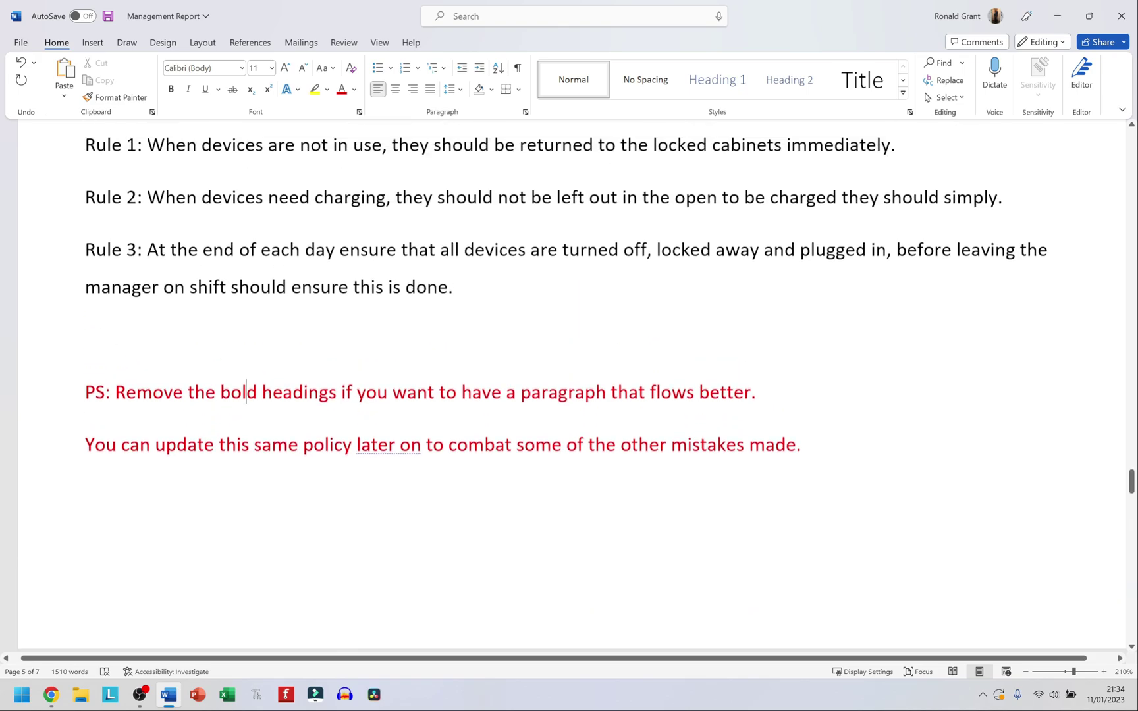
drag(461, 395, 89, 231)
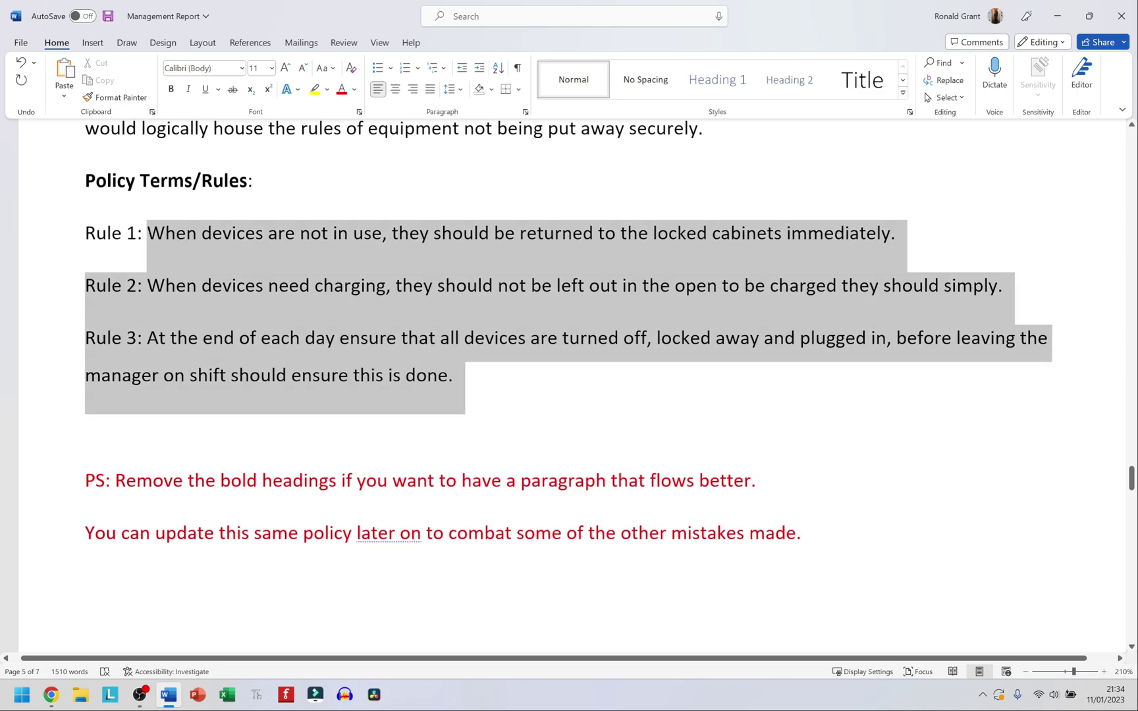
click(146, 263)
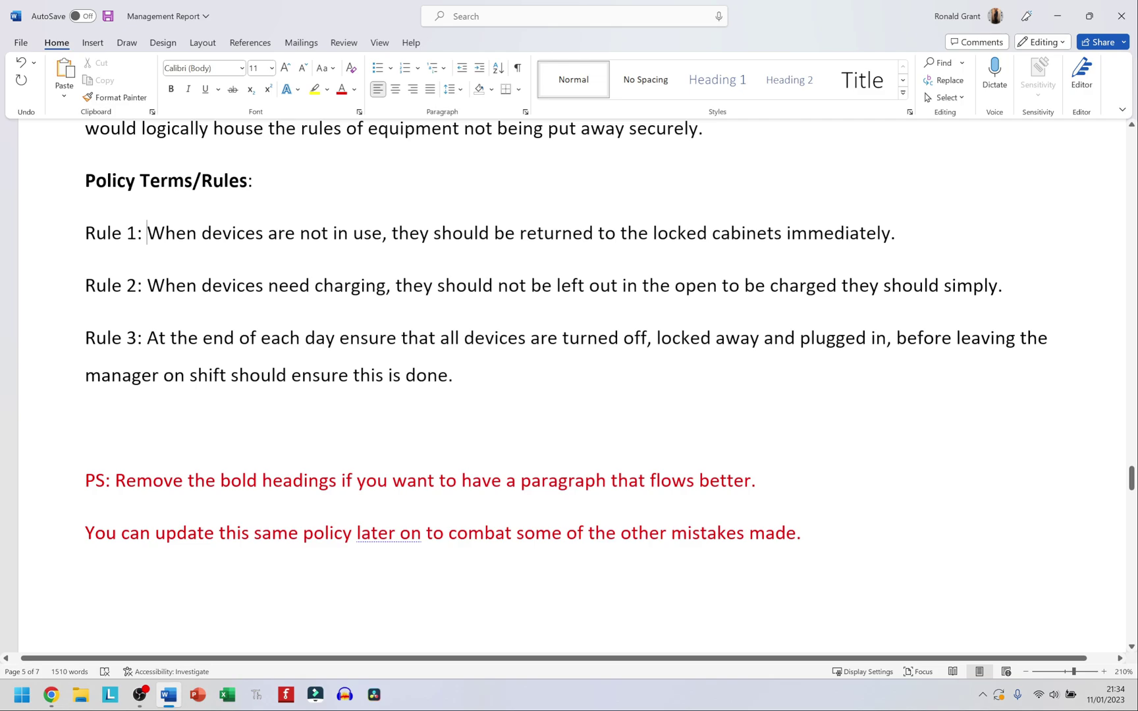
scroll(572, 386, up, 2)
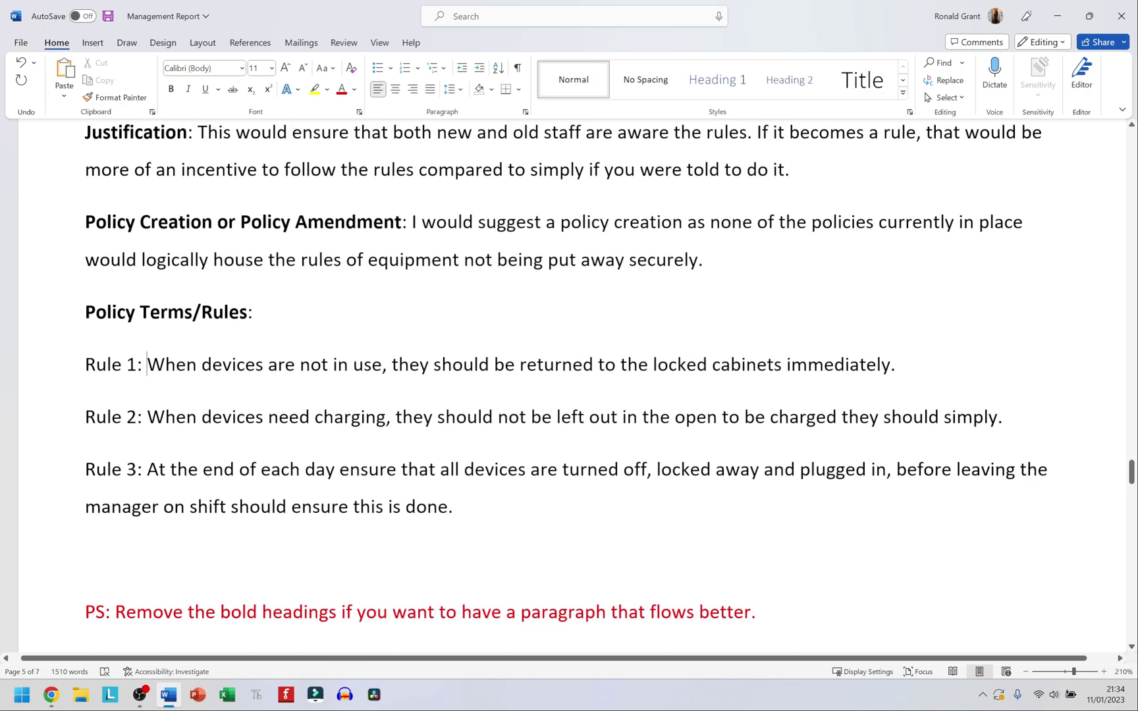
drag(461, 511, 107, 383)
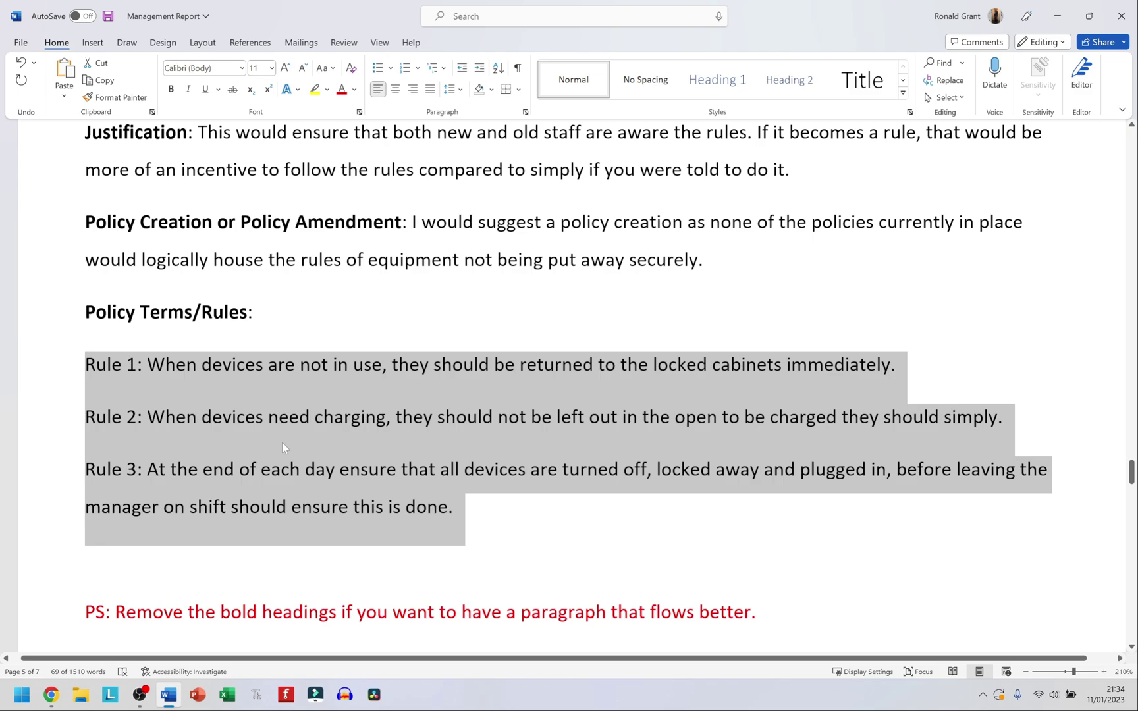
scroll(283, 448, up, 3)
scroll(283, 447, down, 12)
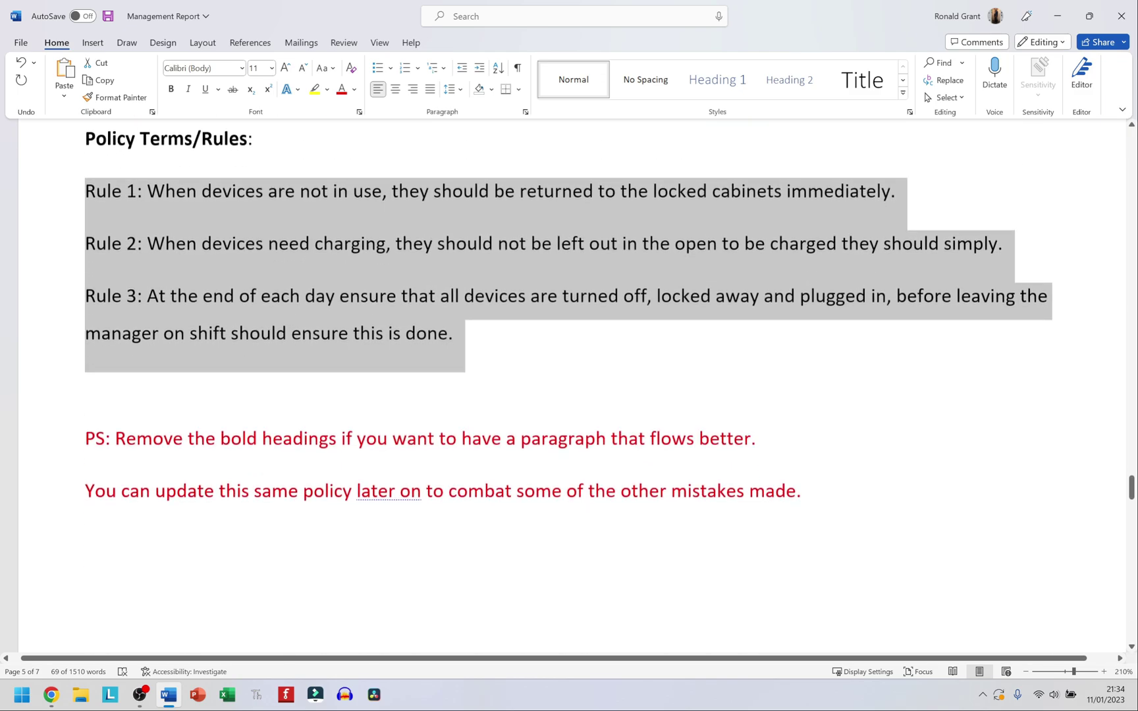
Examine the Mistake 2 section, including its policy answer and the headings still without text.
scroll(571, 395, down, 10)
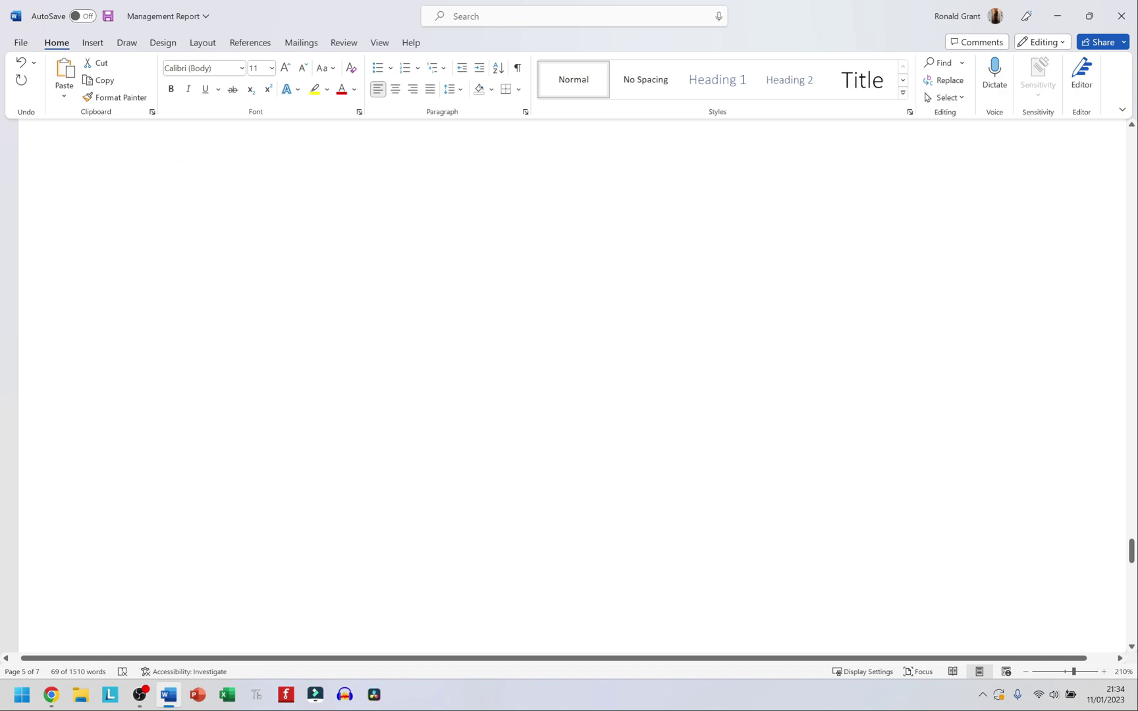
scroll(413, 475, down, 2)
click(413, 475)
drag(413, 475, 92, 251)
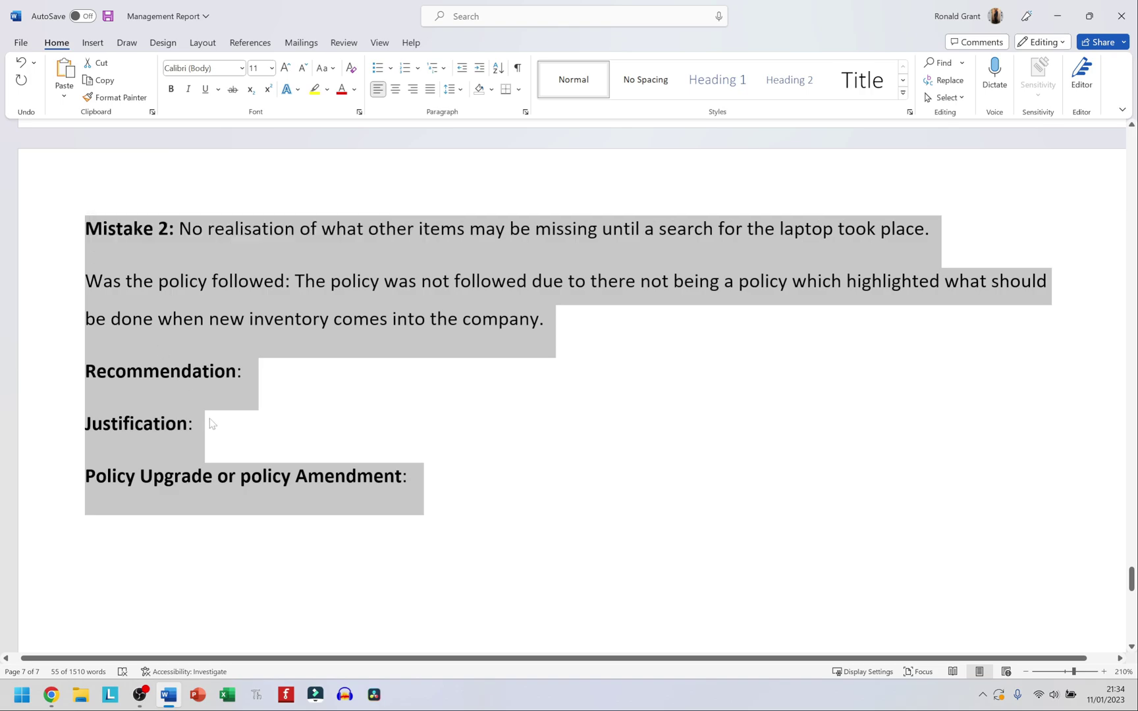
click(452, 478)
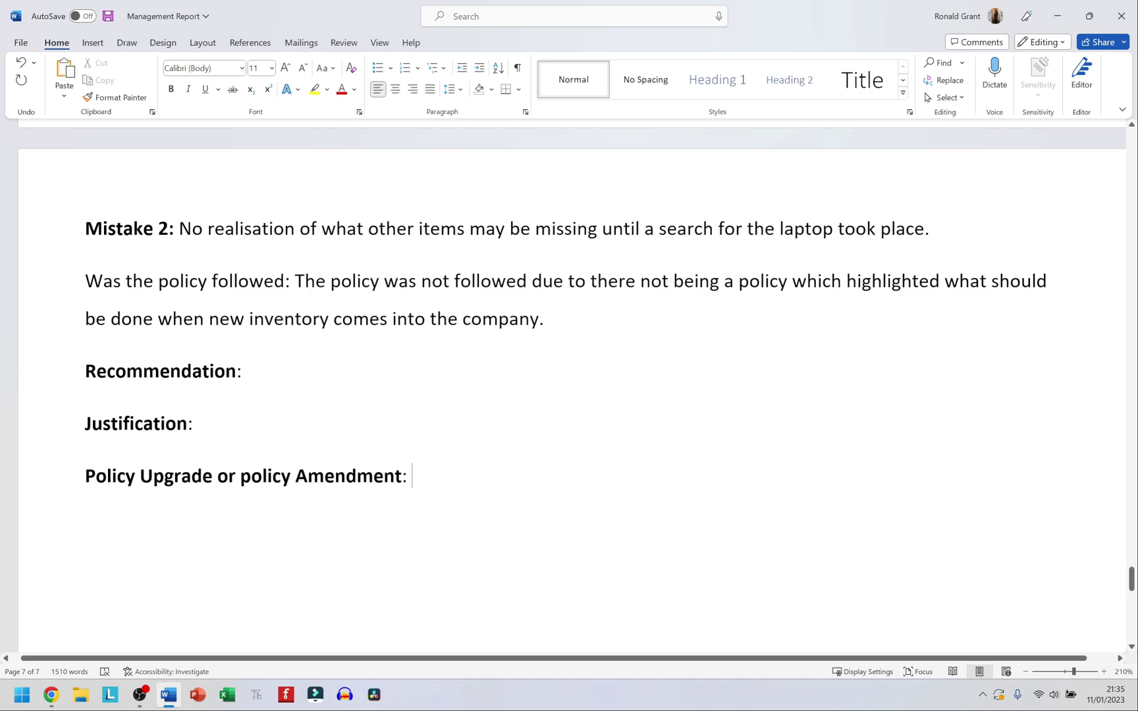
double_click(440, 227)
click(407, 227)
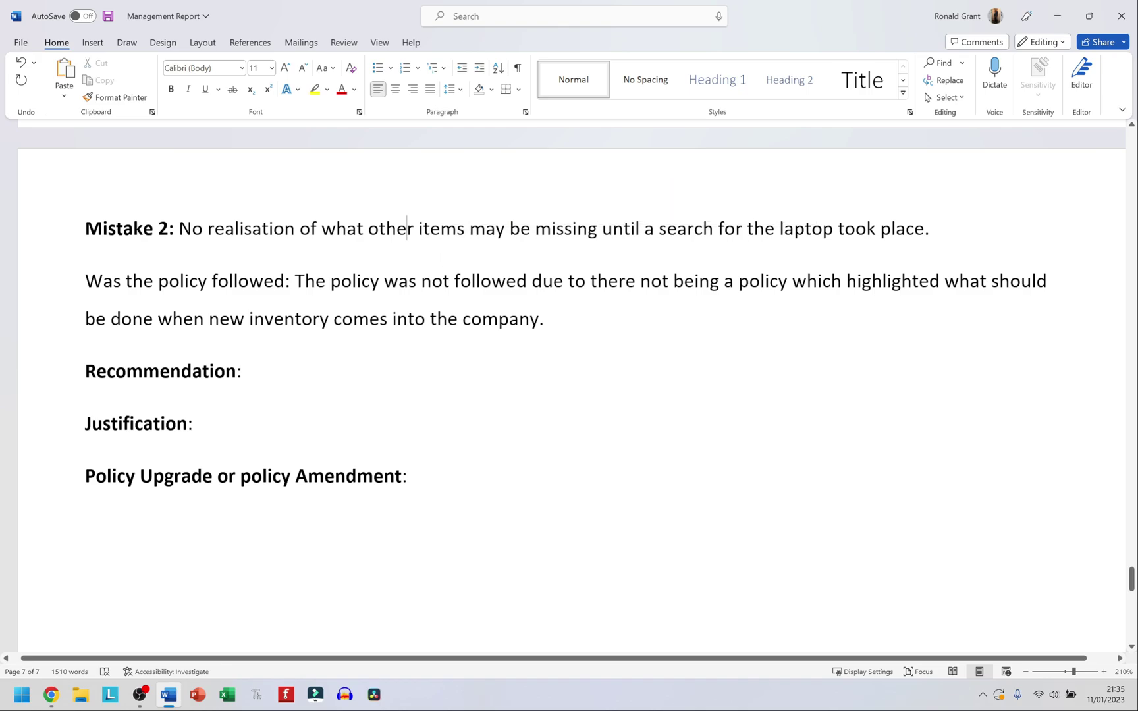
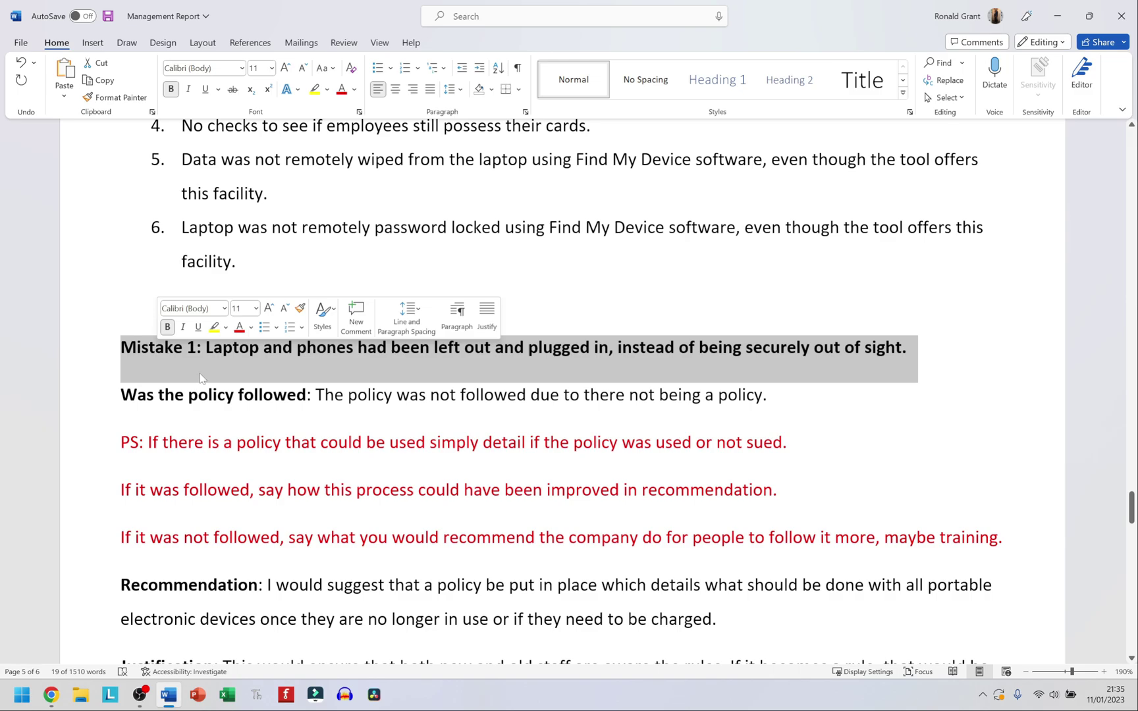
Compare the All Mistakes Made list with Mistake 1's Recommendation, Justification and Policy Creation or Policy Amendment headings.
click(201, 379)
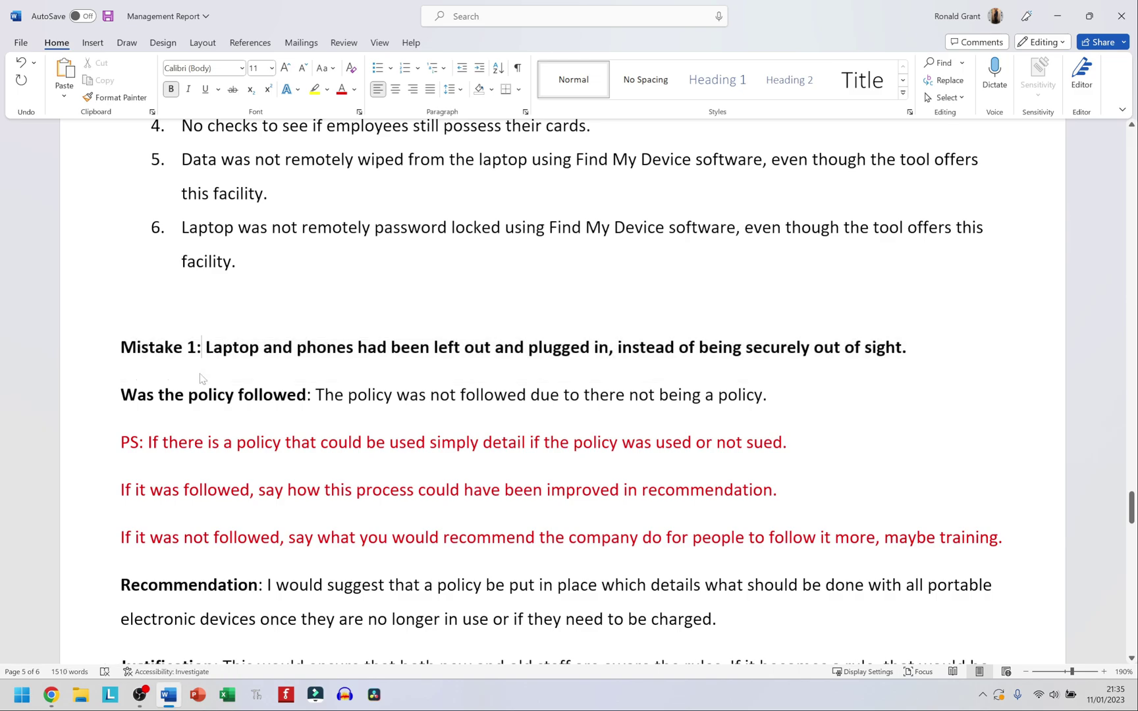
scroll(202, 378, up, 3)
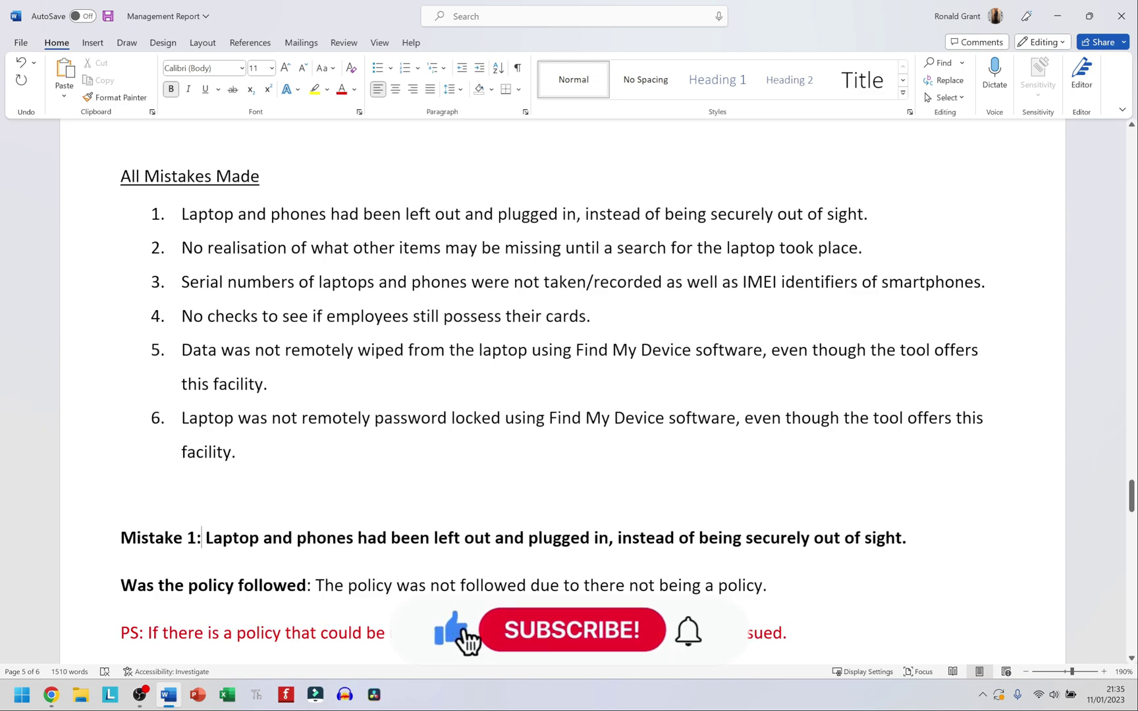
scroll(627, 396, down, 4)
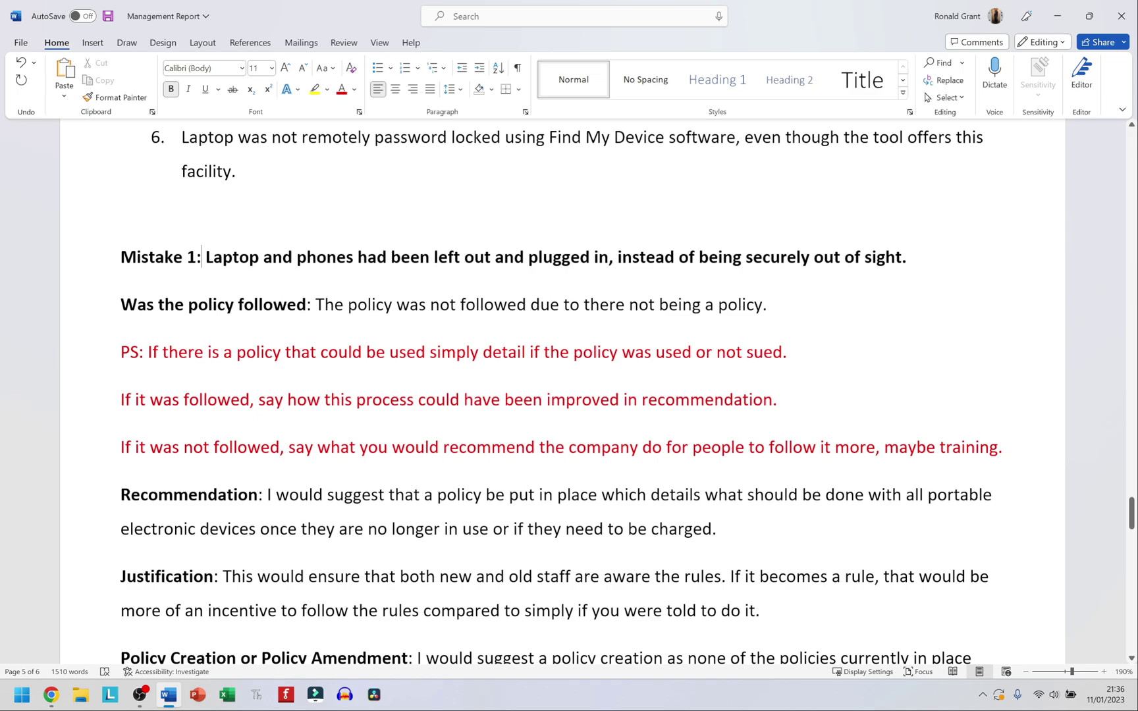
click(248, 494)
scroll(248, 494, down, 3)
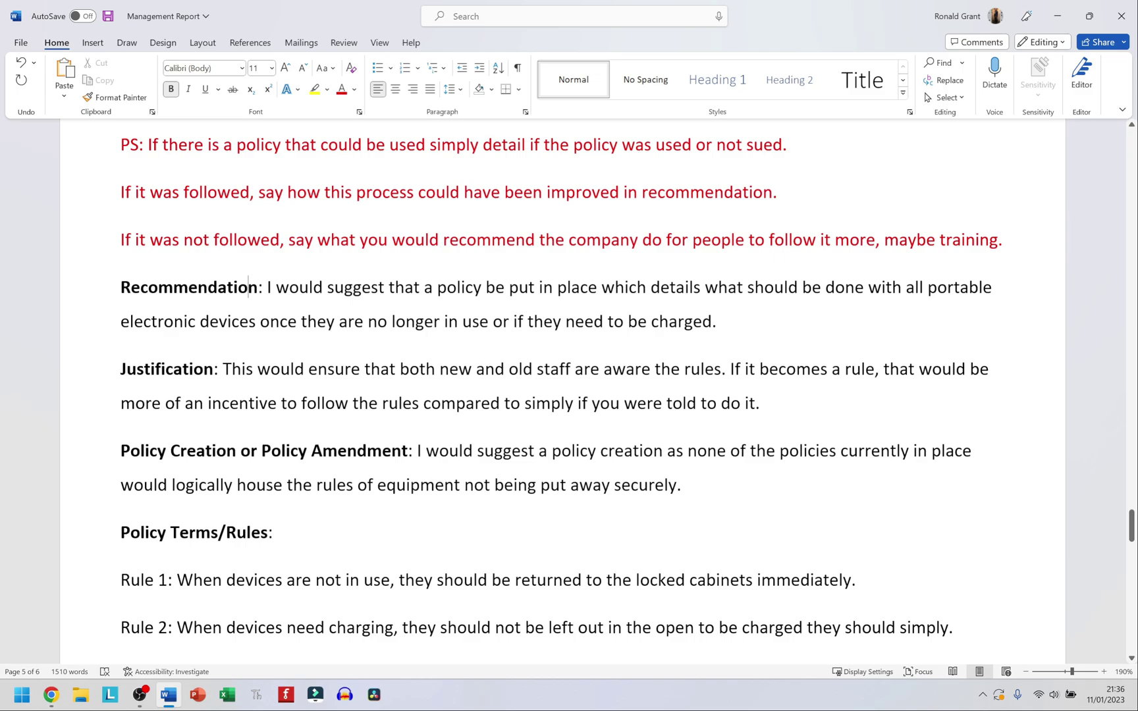
double_click(185, 377)
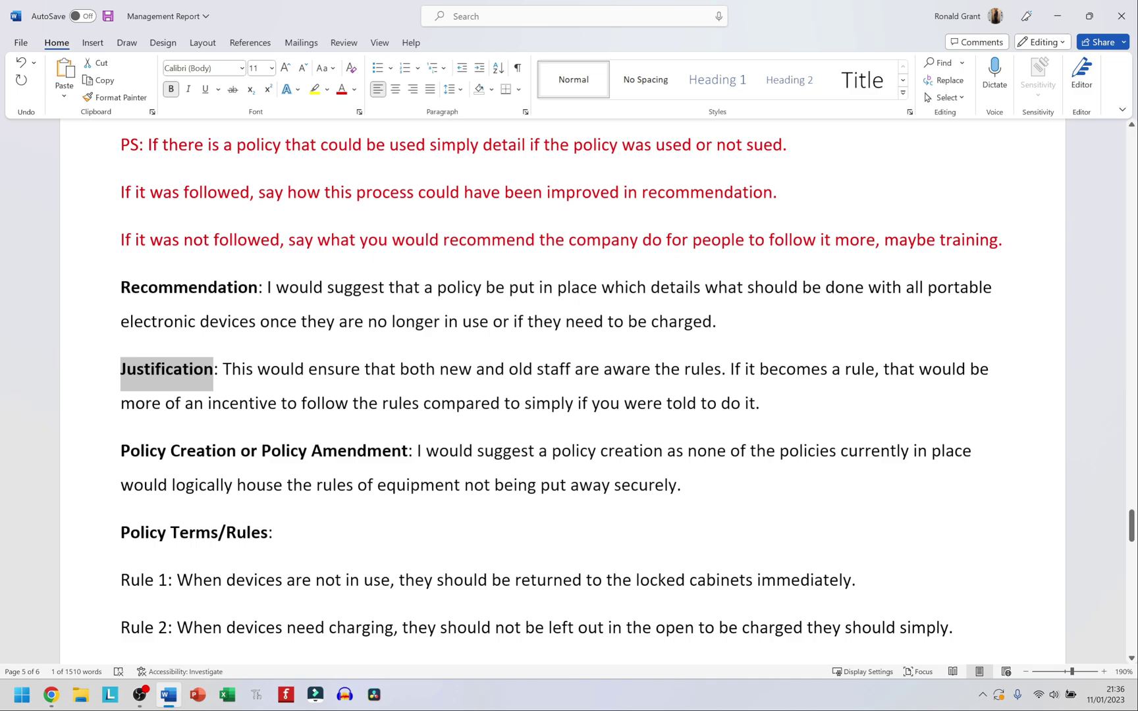
drag(121, 450, 408, 451)
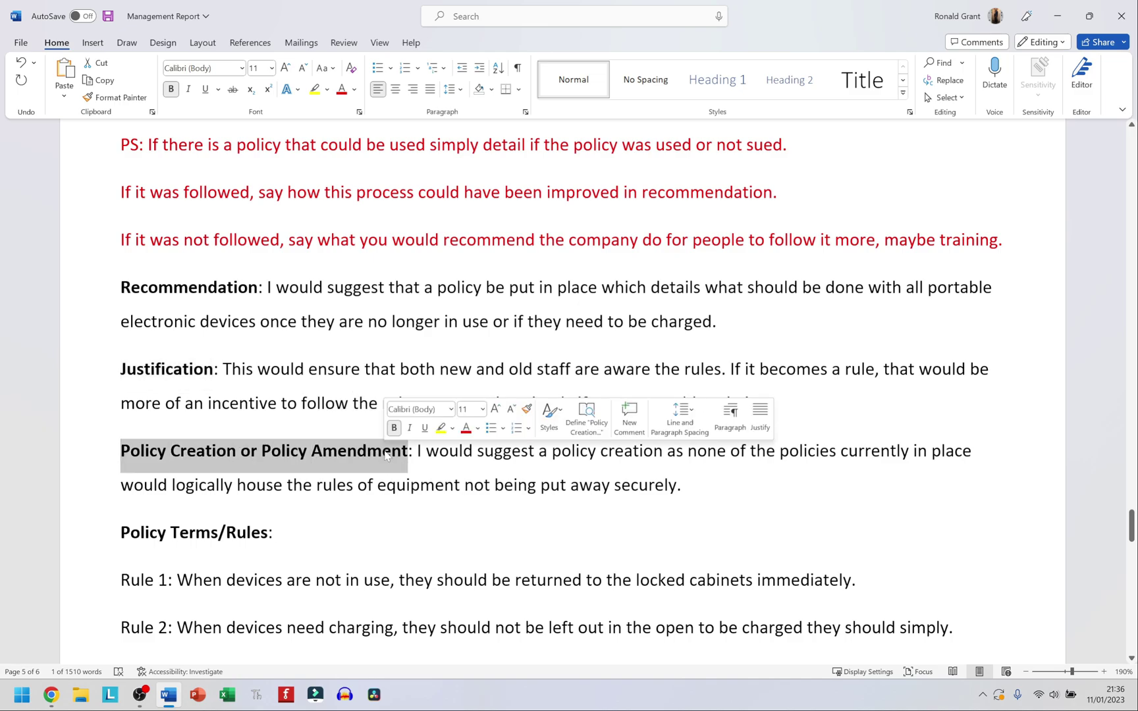
double_click(189, 287)
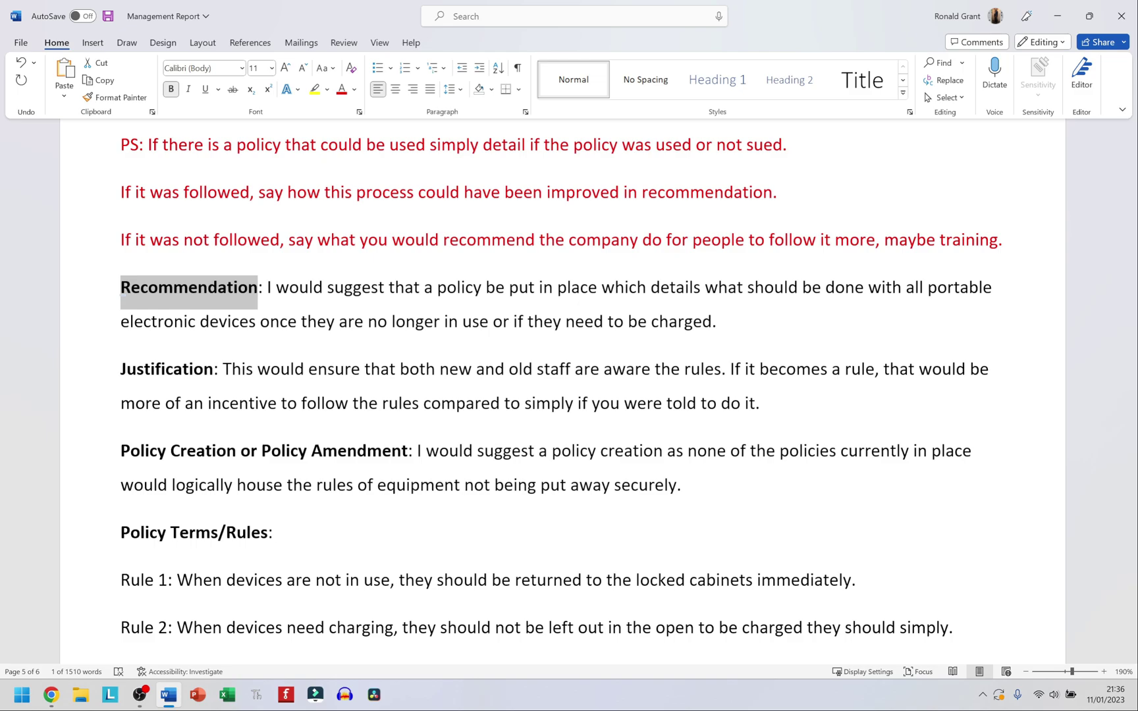
Add the bold heading "Policy Terms/Rules:" below "Policy Upgrade or policy Amendment:" in the Mistake 2 section.
key(ctrl+z)
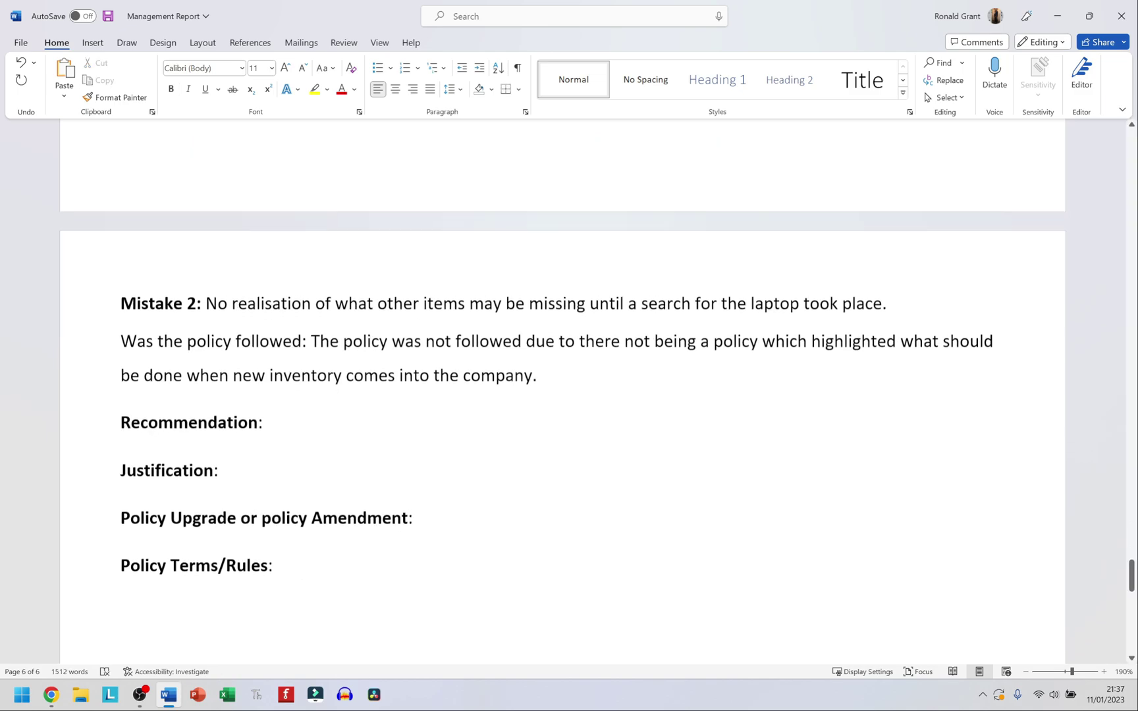
click(277, 537)
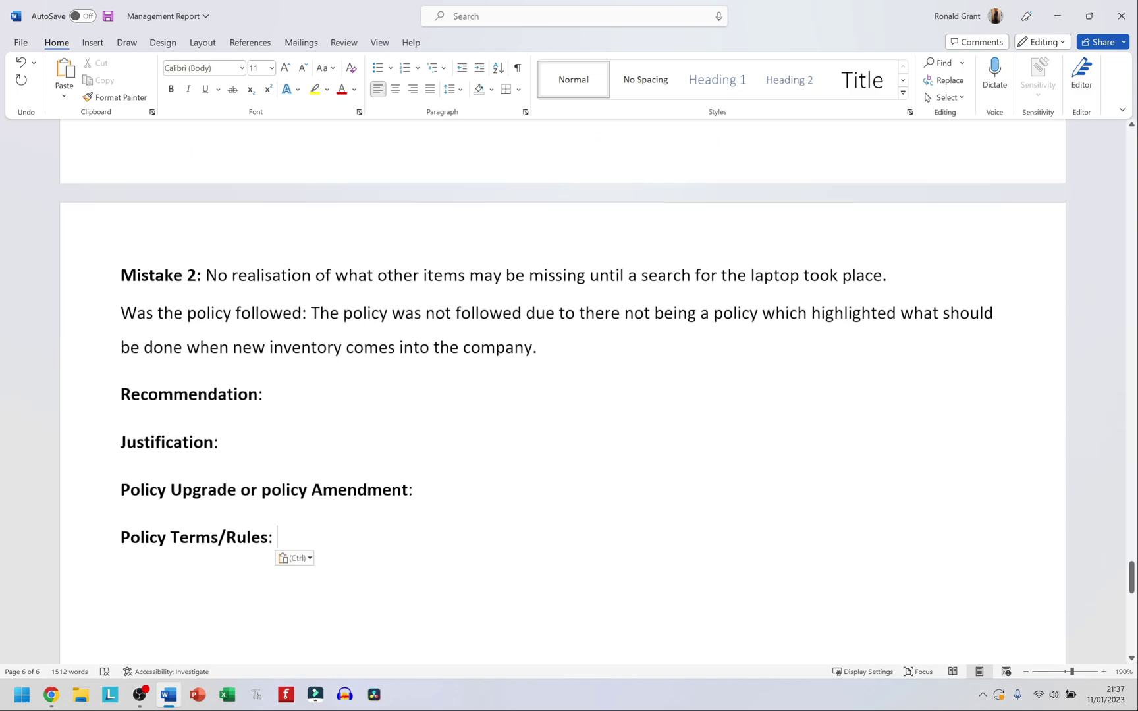